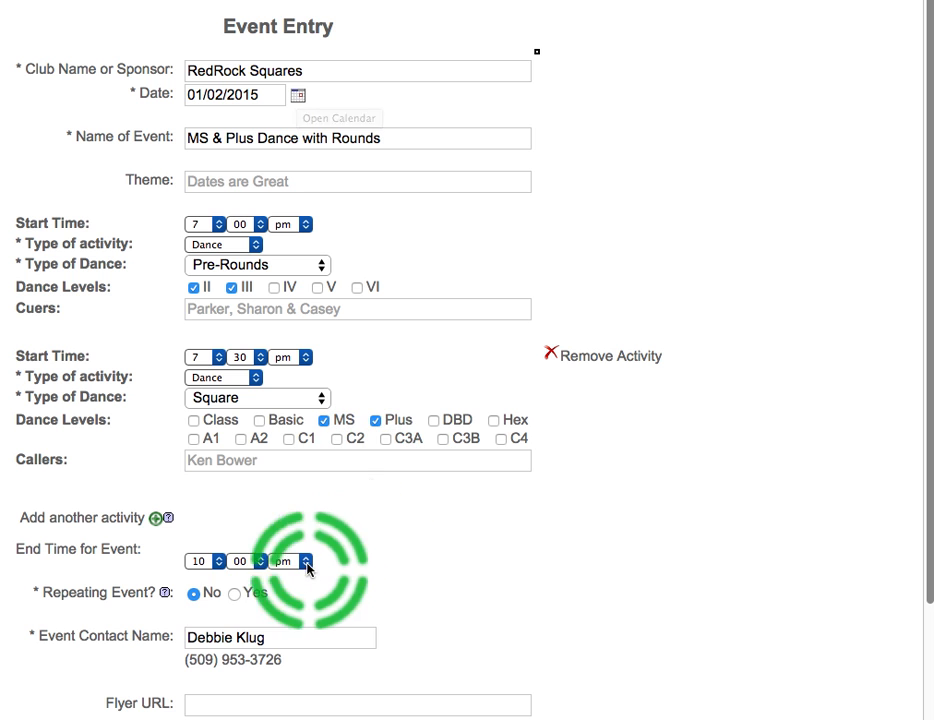
# Step: Make the event repeat on the 1st & 3rd Week, ending after 24 occurrences
pyautogui.click(234, 594)
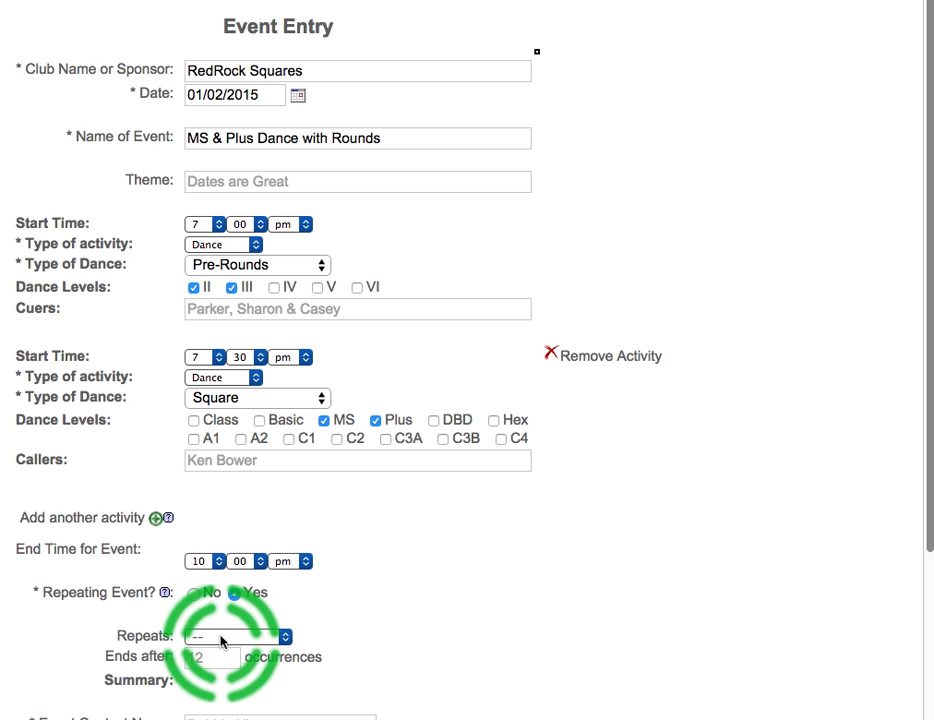
pyautogui.click(222, 637)
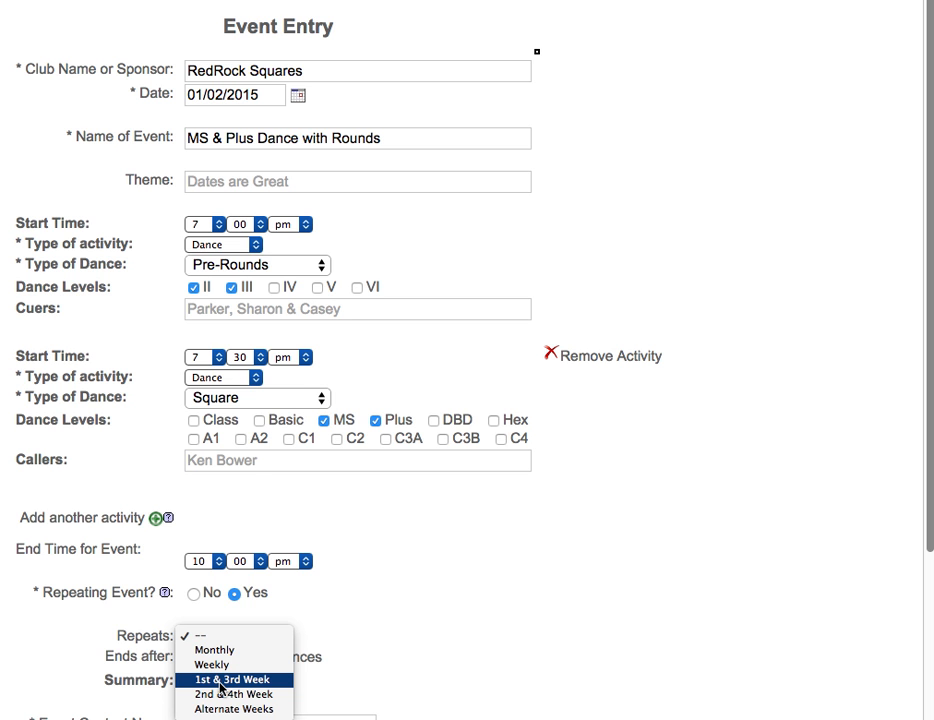
pyautogui.click(221, 682)
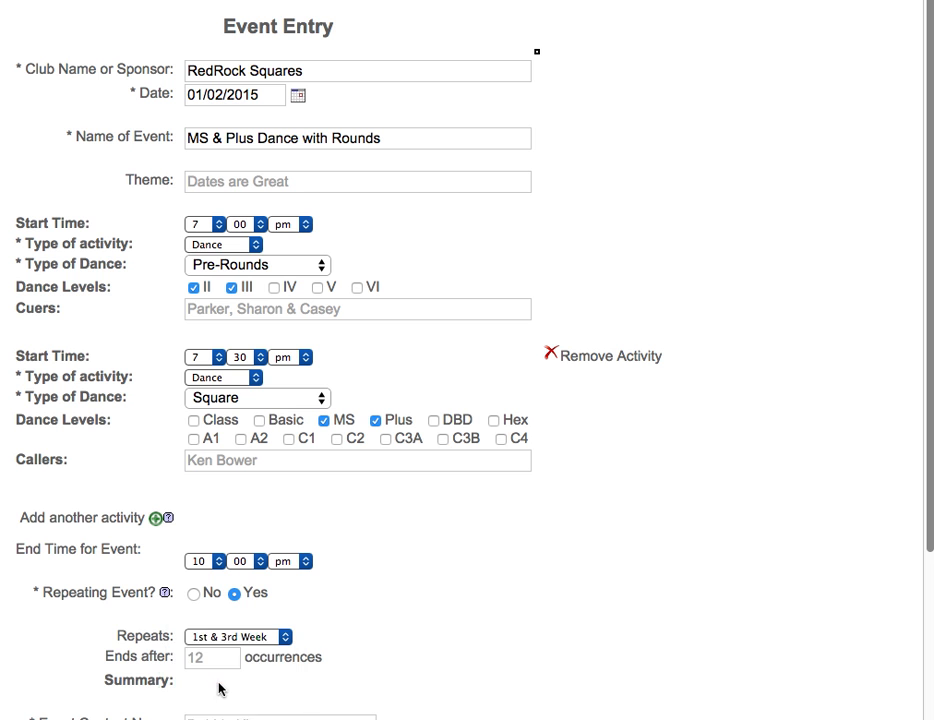
pyautogui.click(215, 667)
pyautogui.write('24')
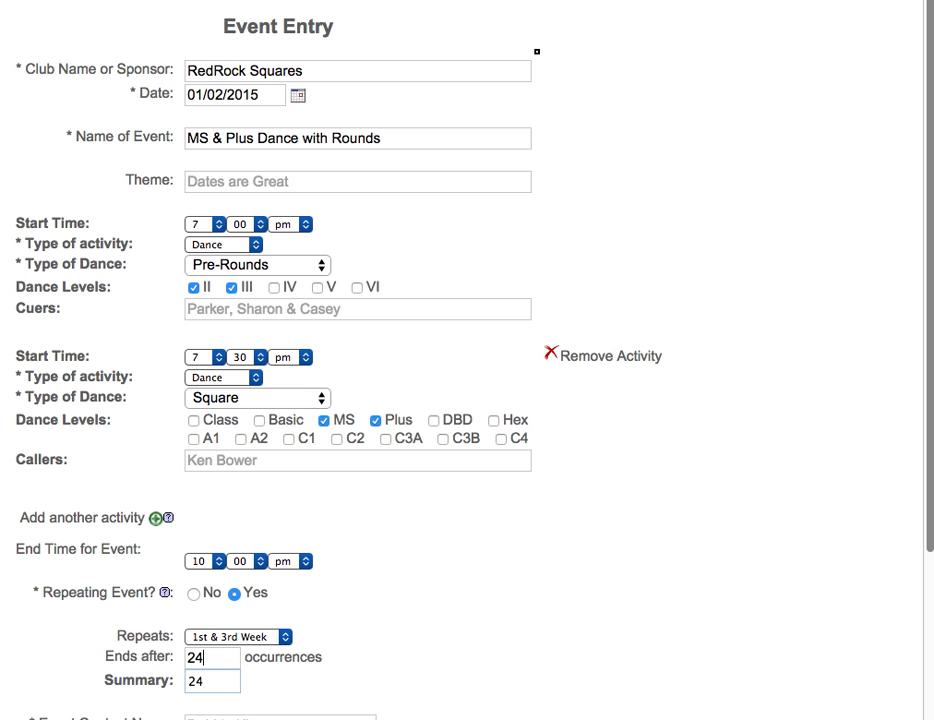
pyautogui.press('Tab')
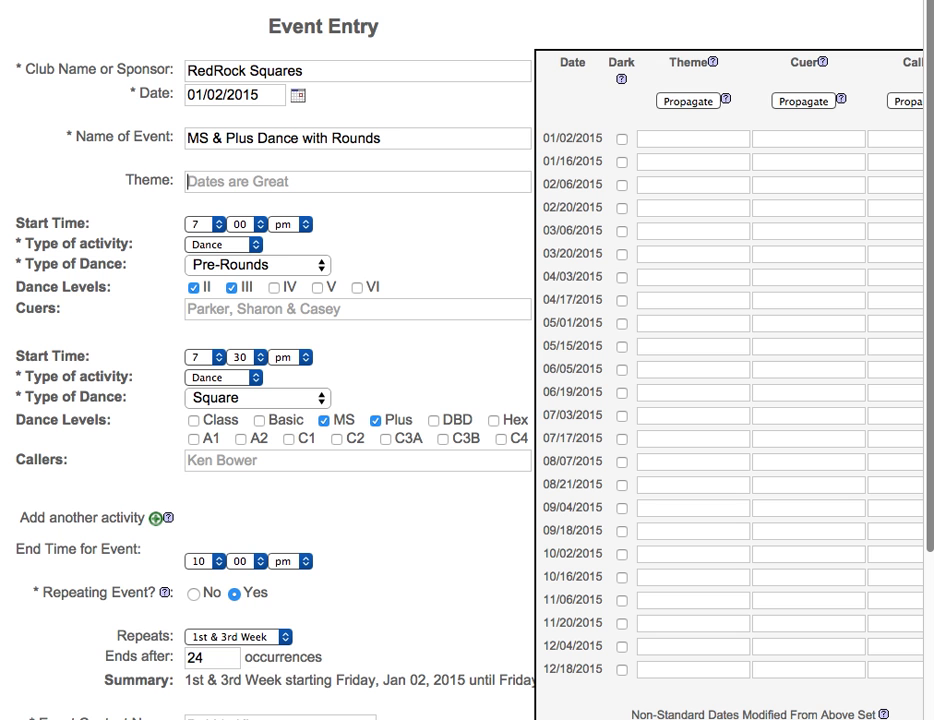
# Step: Mark 01/02/2015, 07/03/2015 and 12/18/2015 as dark in the list of repeating dates
pyautogui.hscroll(3, 303, 556)
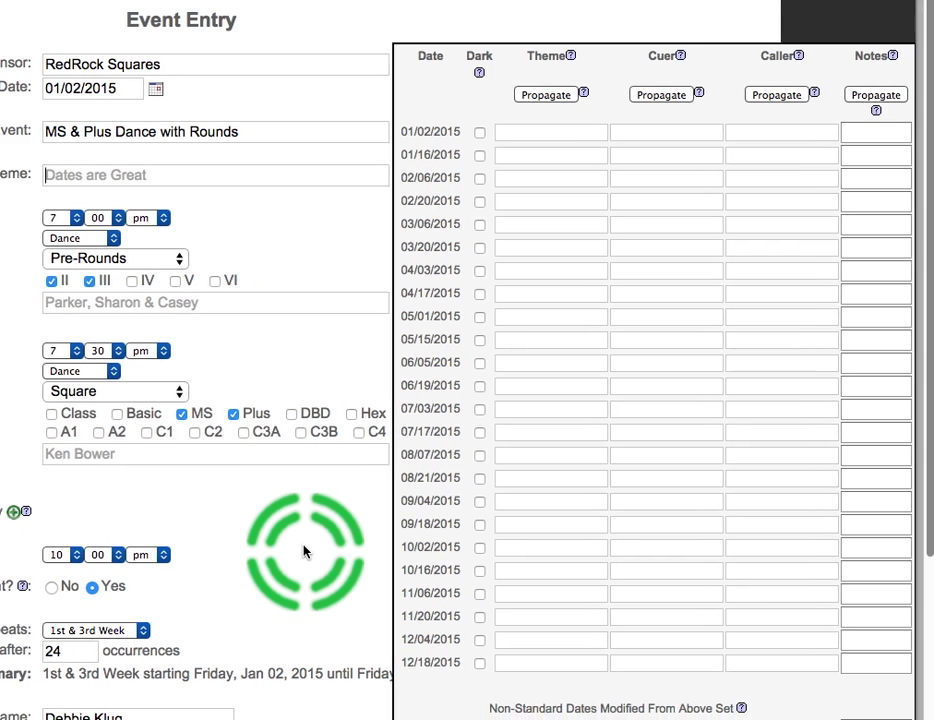
pyautogui.scroll(-1, 305, 551)
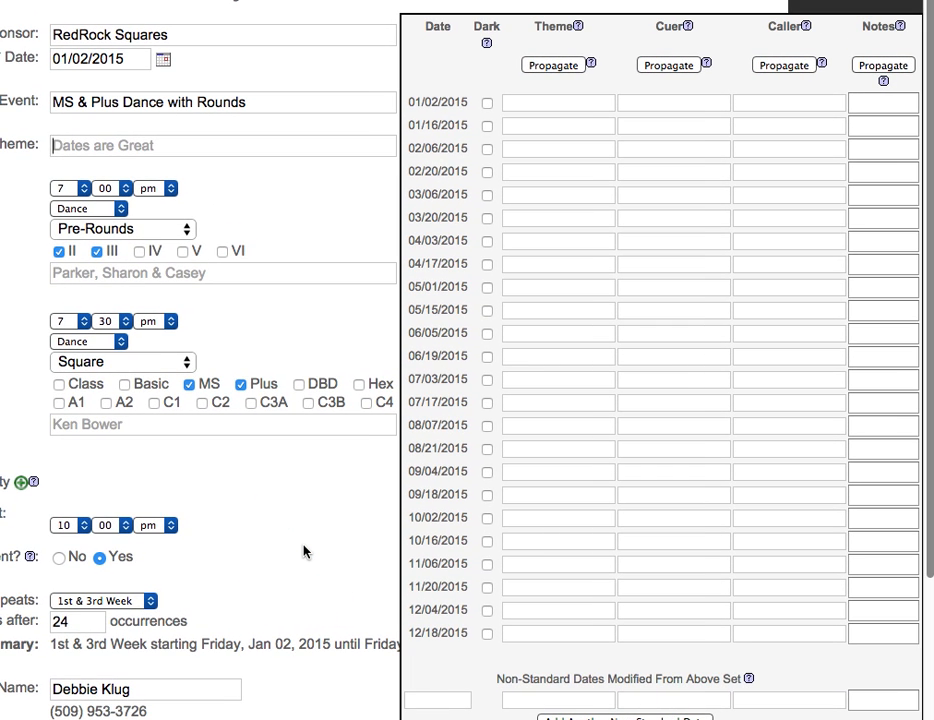
pyautogui.scroll(-1, 305, 551)
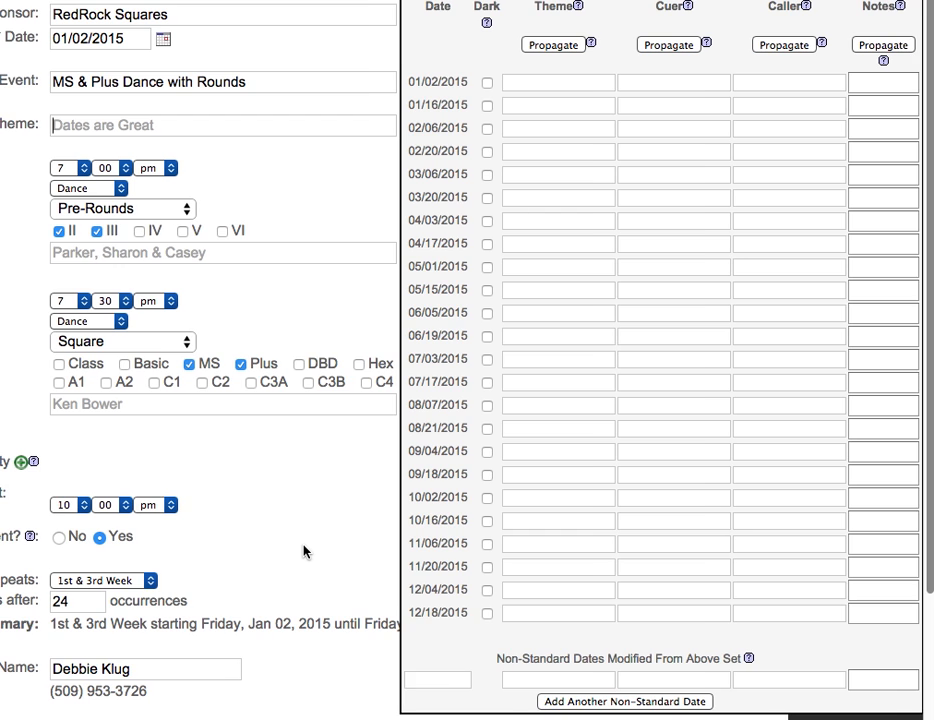
pyautogui.scroll(1, 305, 551)
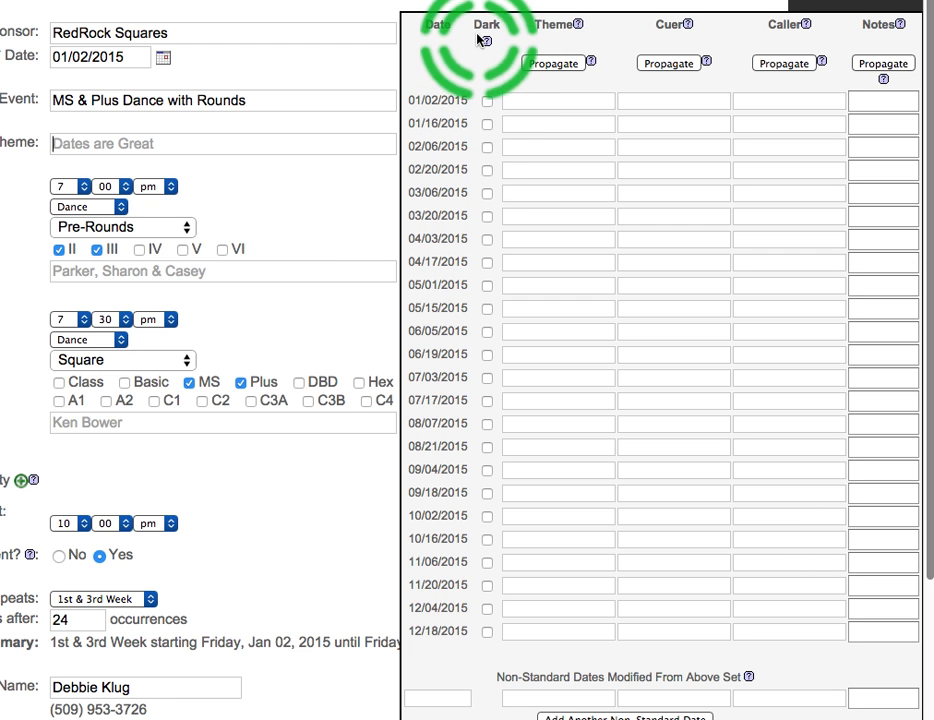
pyautogui.click(488, 102)
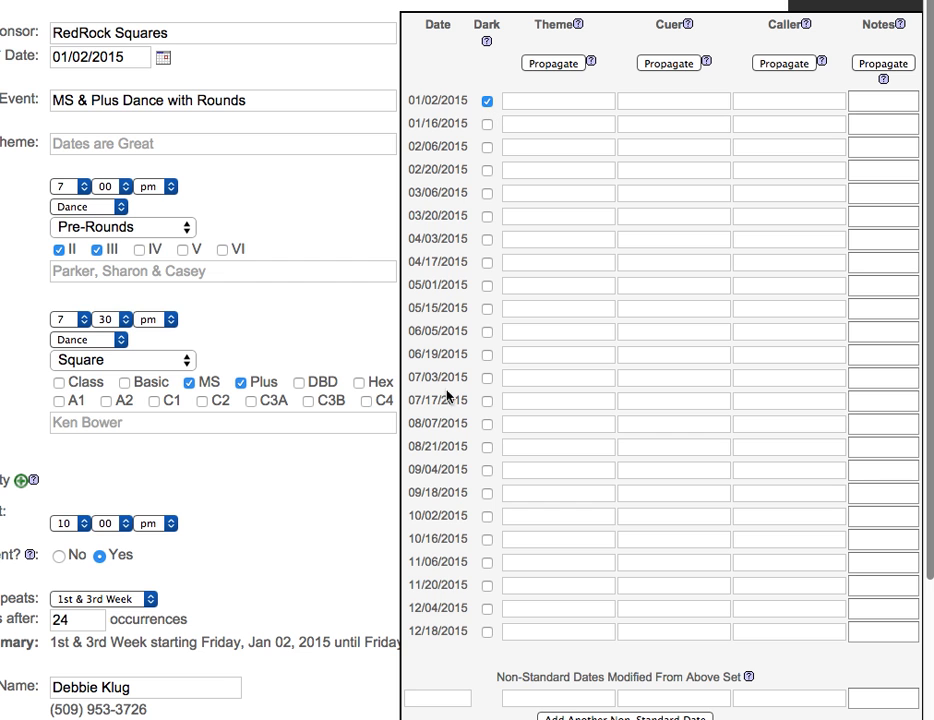
pyautogui.click(487, 631)
pyautogui.click(487, 379)
# Step: Enter the suggested theme Sweetheart Dance for 02/06/2015
pyautogui.click(536, 148)
pyautogui.write('Swee')
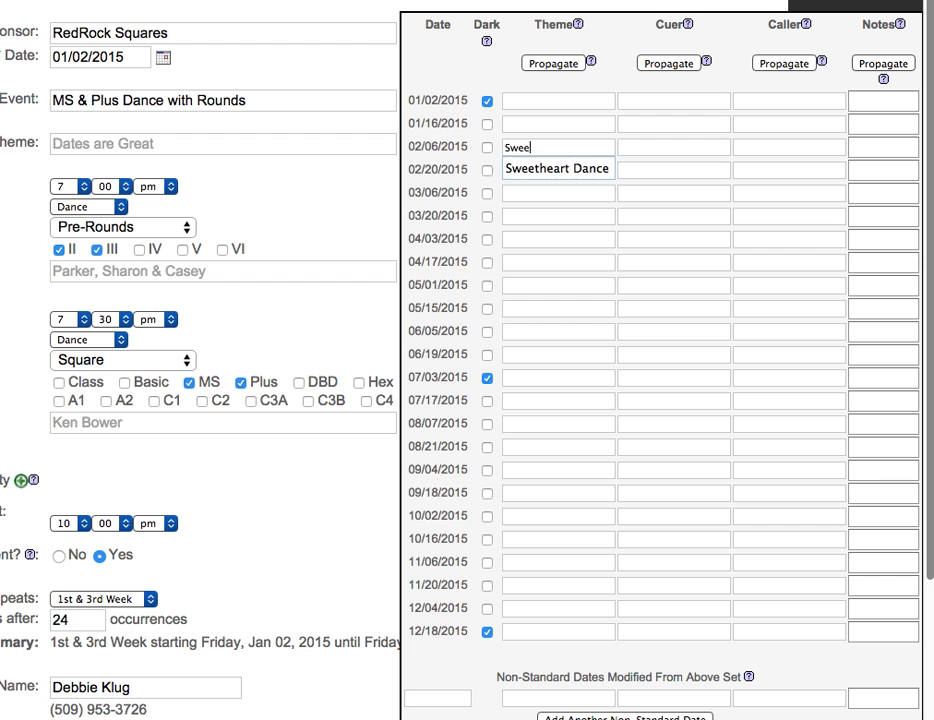
pyautogui.press('Down')
pyautogui.press('Tab')
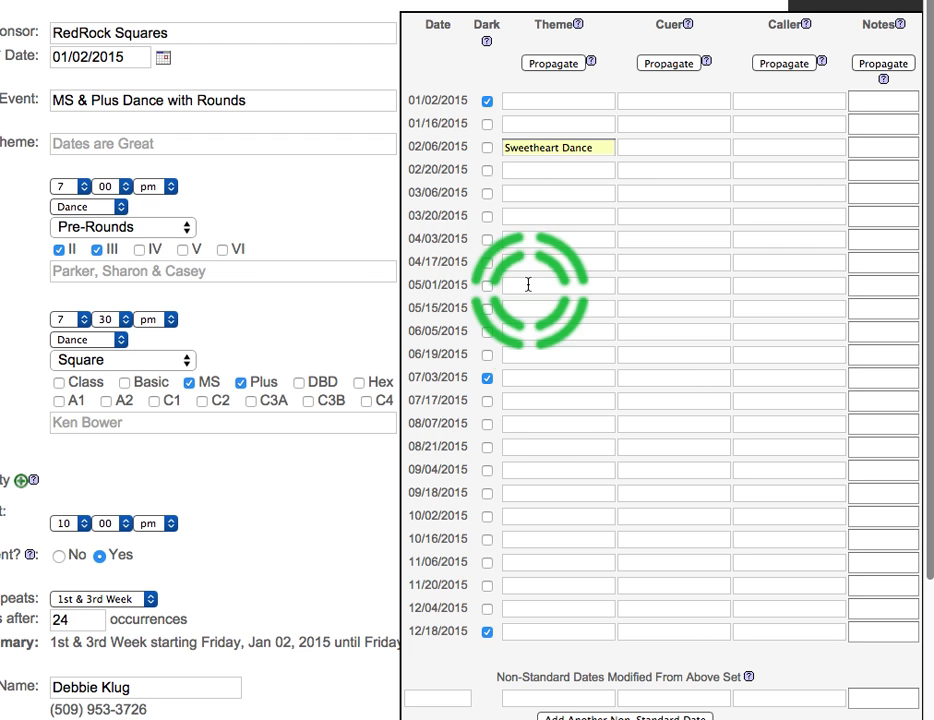
# Step: Set the theme to Birthday Dance for 06/05/2015 and Christmas Dance for 12/04/2015
pyautogui.click(541, 337)
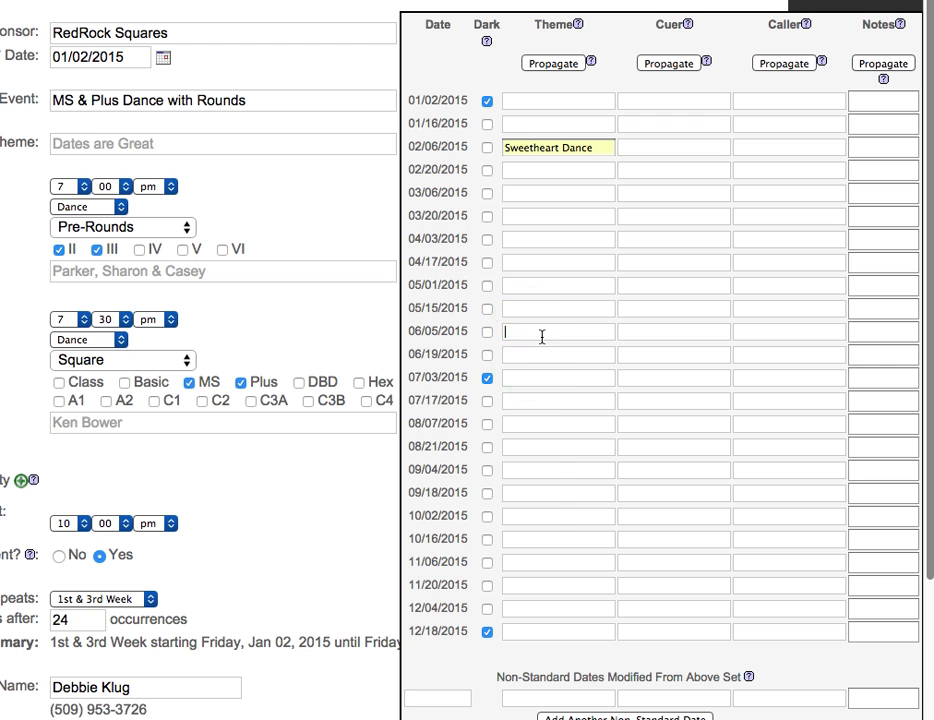
pyautogui.write('Birthday Dance')
pyautogui.click(528, 612)
pyautogui.write('Christma')
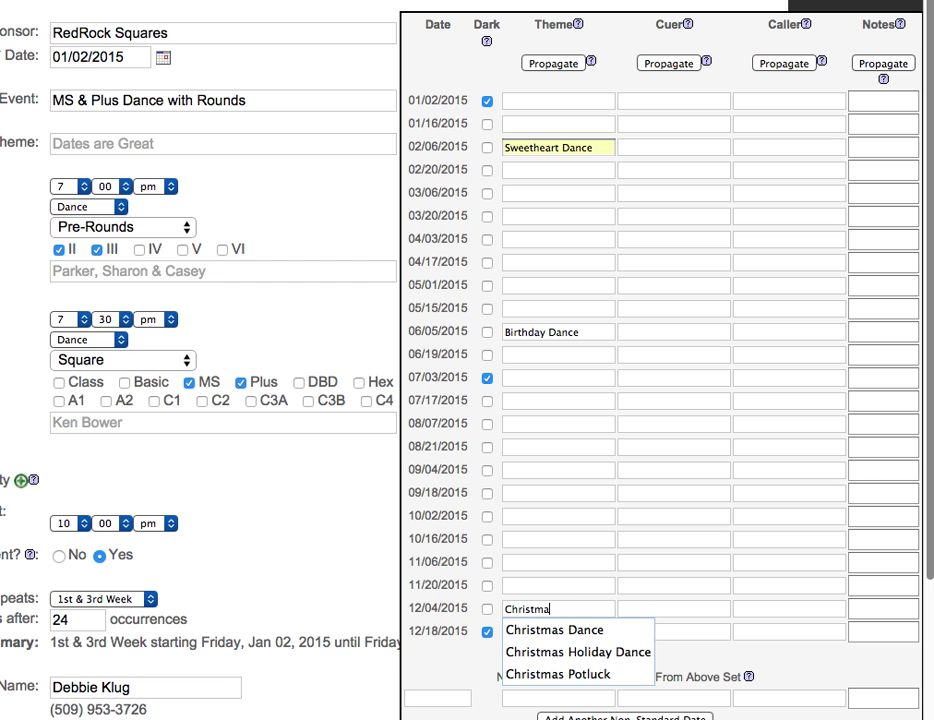
pyautogui.write('s Dance')
pyautogui.press('Tab')
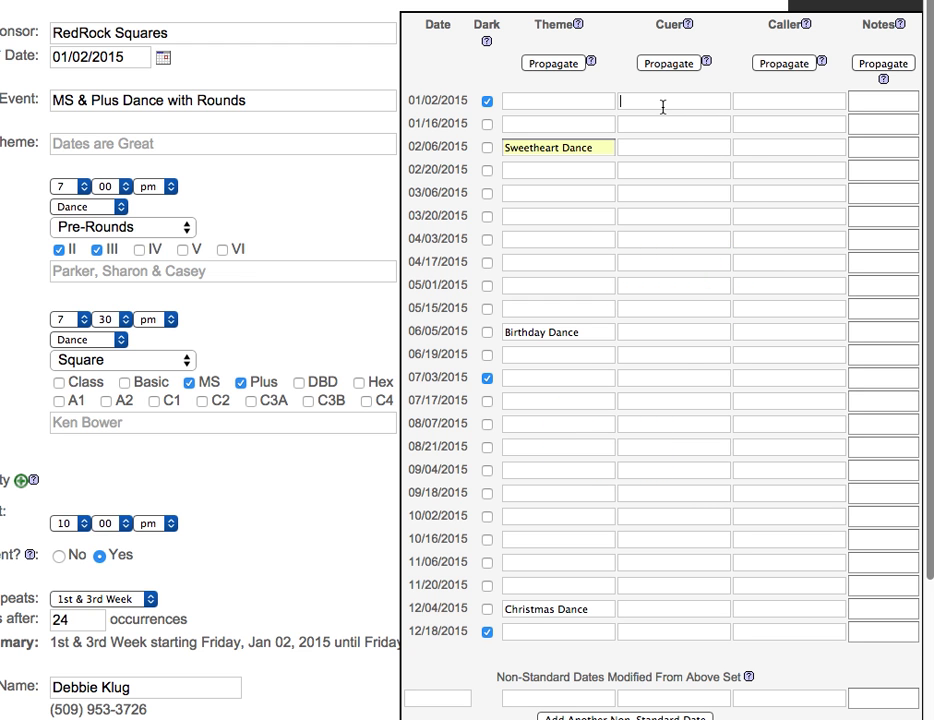
# Step: Look up the regular cuer by surname for 01/02/2015 and choose the match from Prineville, OR
pyautogui.write('cooper')
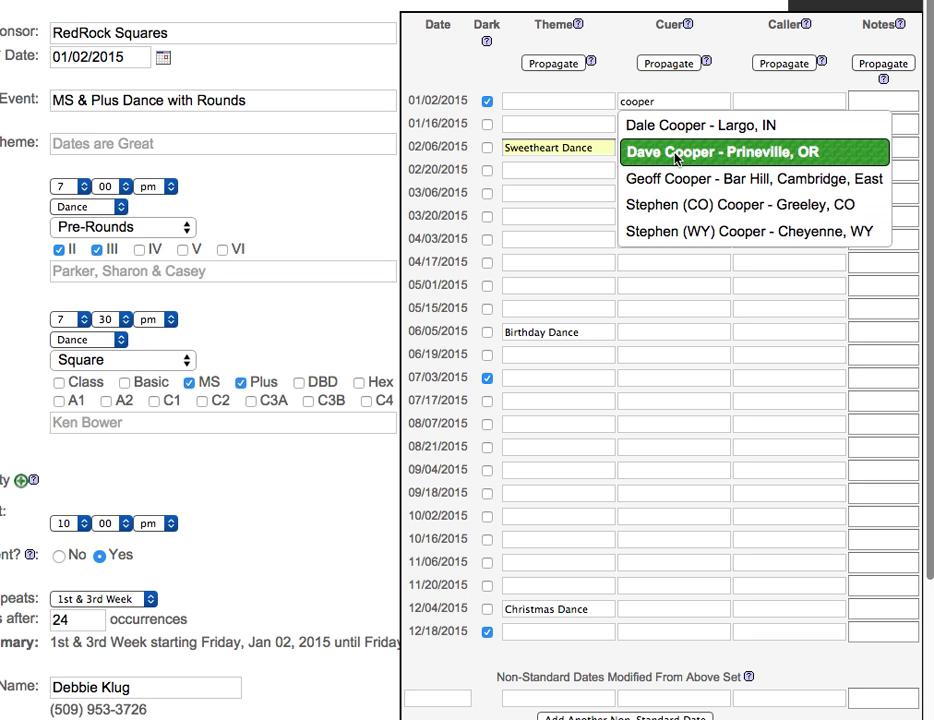
pyautogui.press('Return')
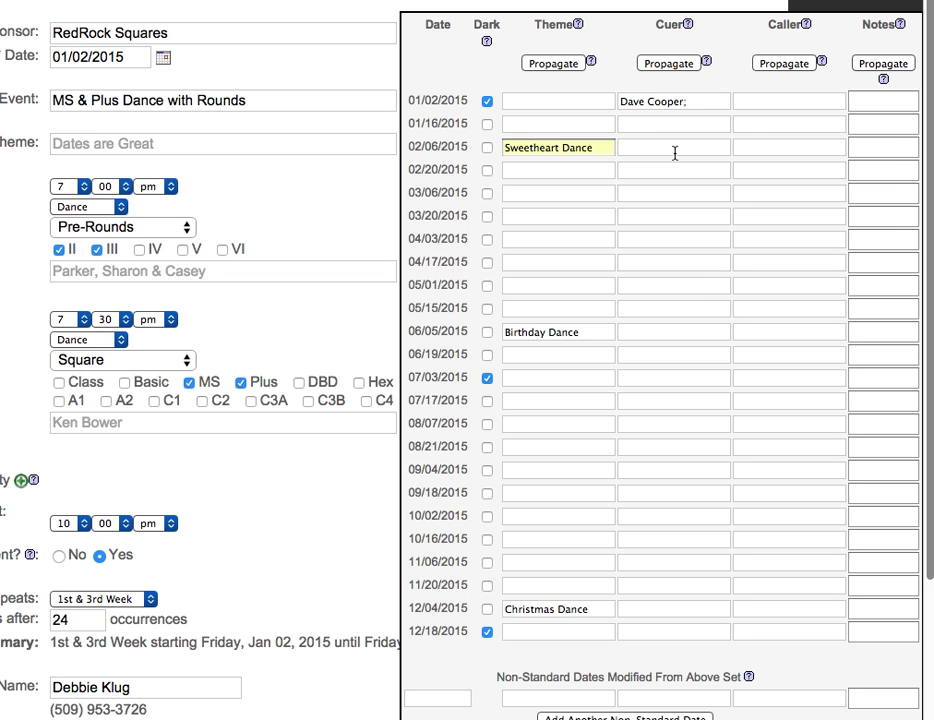
pyautogui.click(683, 102)
pyautogui.write(';')
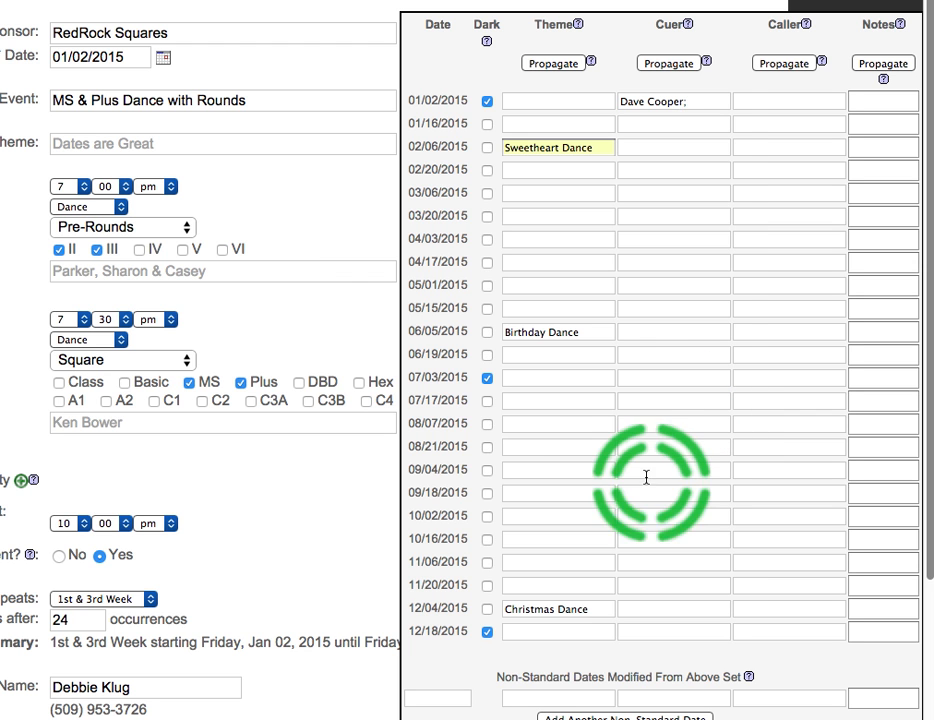
# Step: Enter the guest cuer's name for 07/17/2015 from the matching suggestion
pyautogui.click(623, 401)
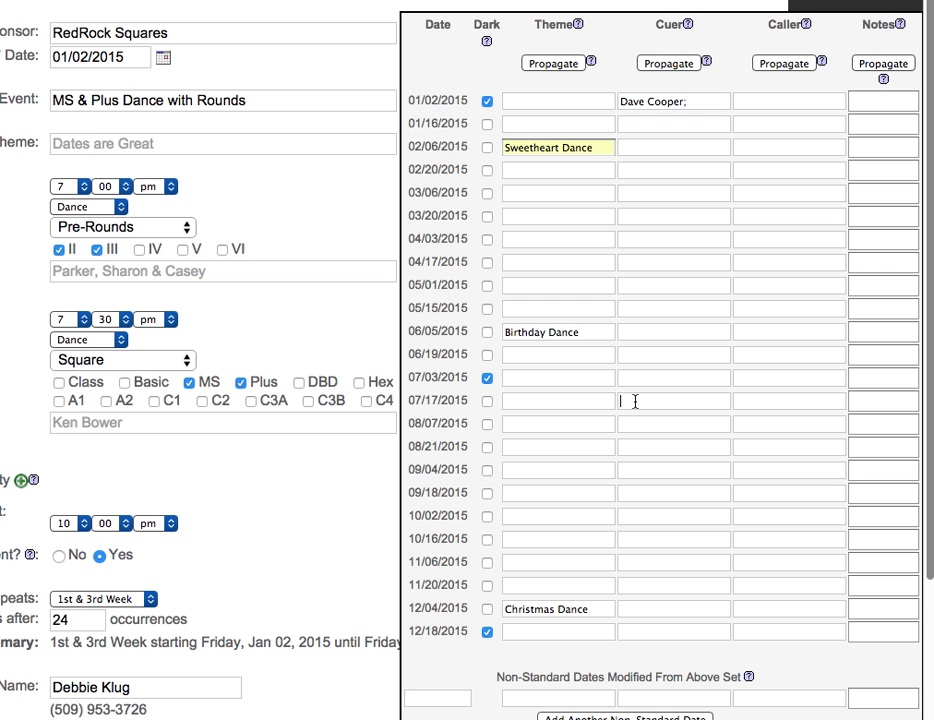
pyautogui.write('Cath')
pyautogui.press('BackSpace')
pyautogui.press('BackSpace')
pyautogui.press('BackSpace')
pyautogui.press('BackSpace')
pyautogui.write('cathy hou')
pyautogui.click(624, 420)
# Step: Fill in the suggested guest cuers from Redmond, OR for 08/07/2015 and 08/21/2015, one for each date
pyautogui.click(633, 425)
pyautogui.write('tom kl')
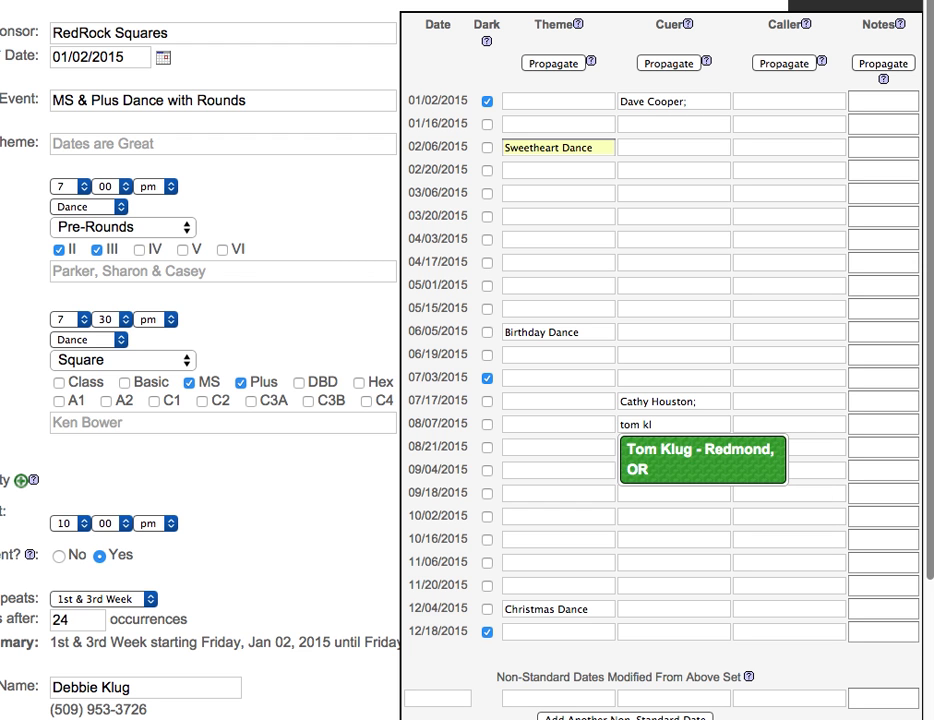
pyautogui.press('Return')
pyautogui.click(642, 424)
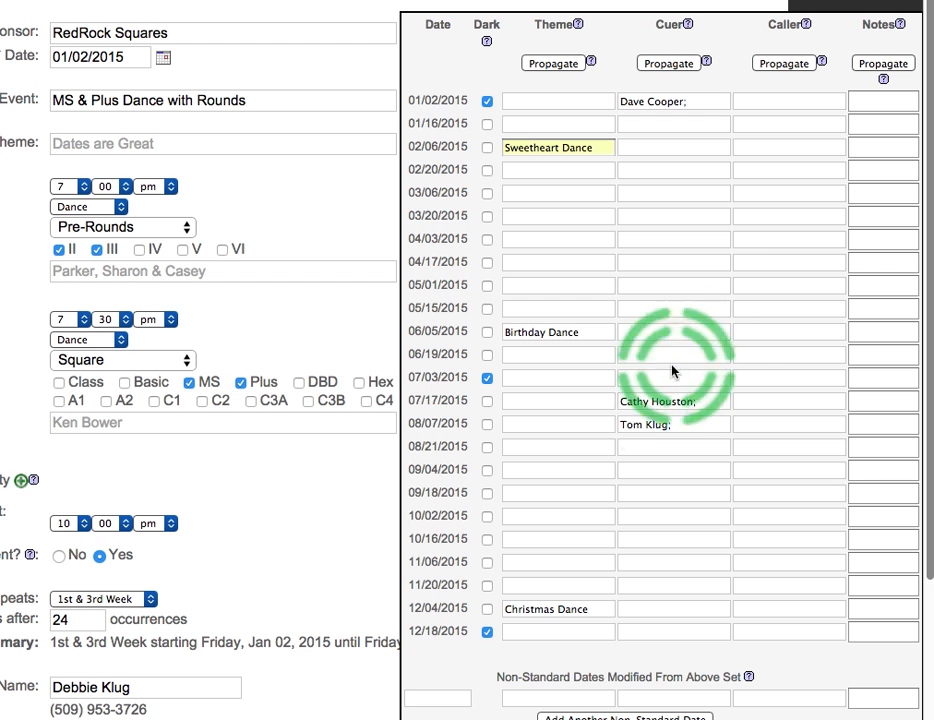
pyautogui.write('ma')
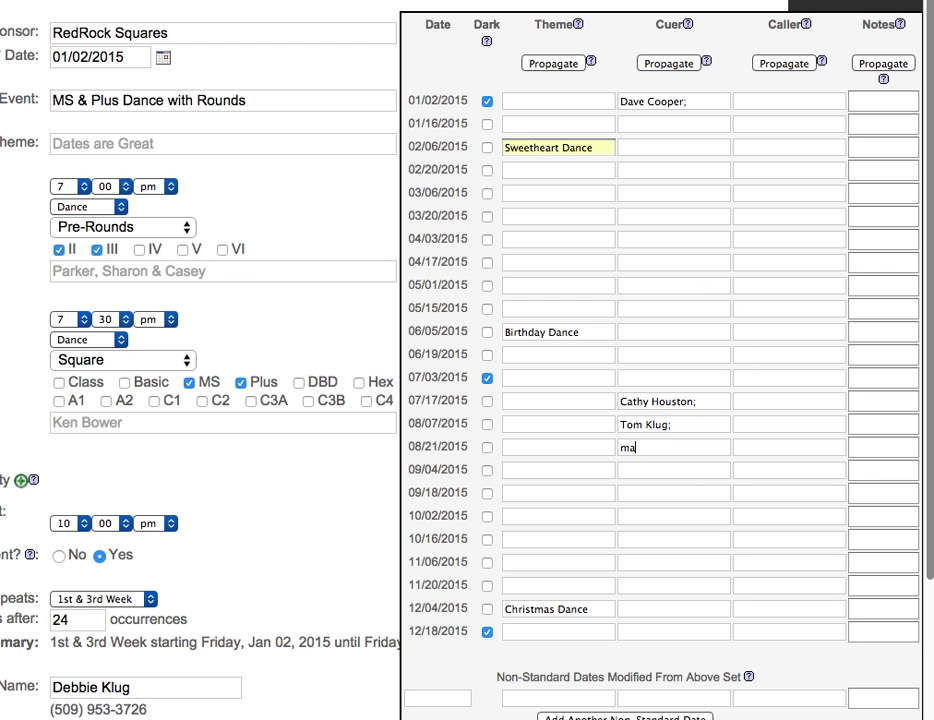
pyautogui.write('rk mcd')
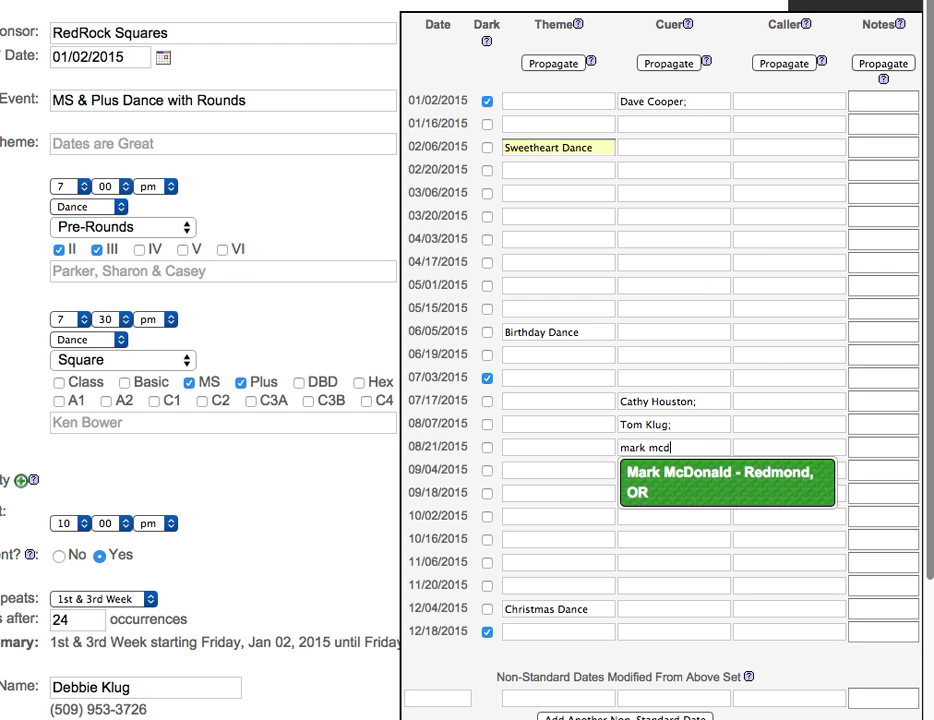
pyautogui.press('Tab')
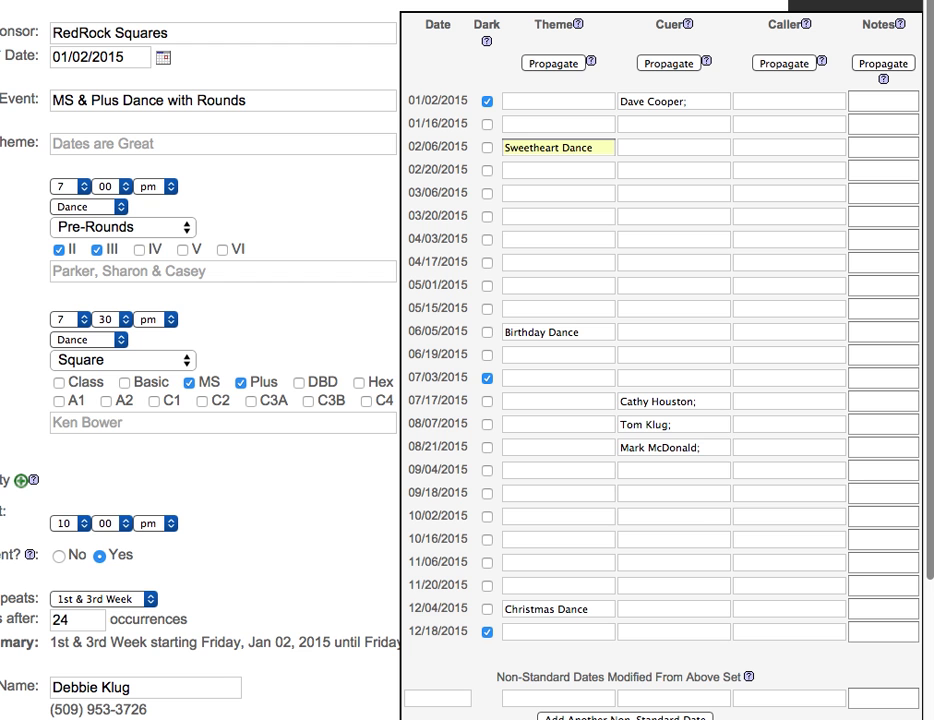
# Step: Enter the guest cuer's name for 09/04/2015 from the matching suggestion
pyautogui.click(652, 474)
pyautogui.write('steve p')
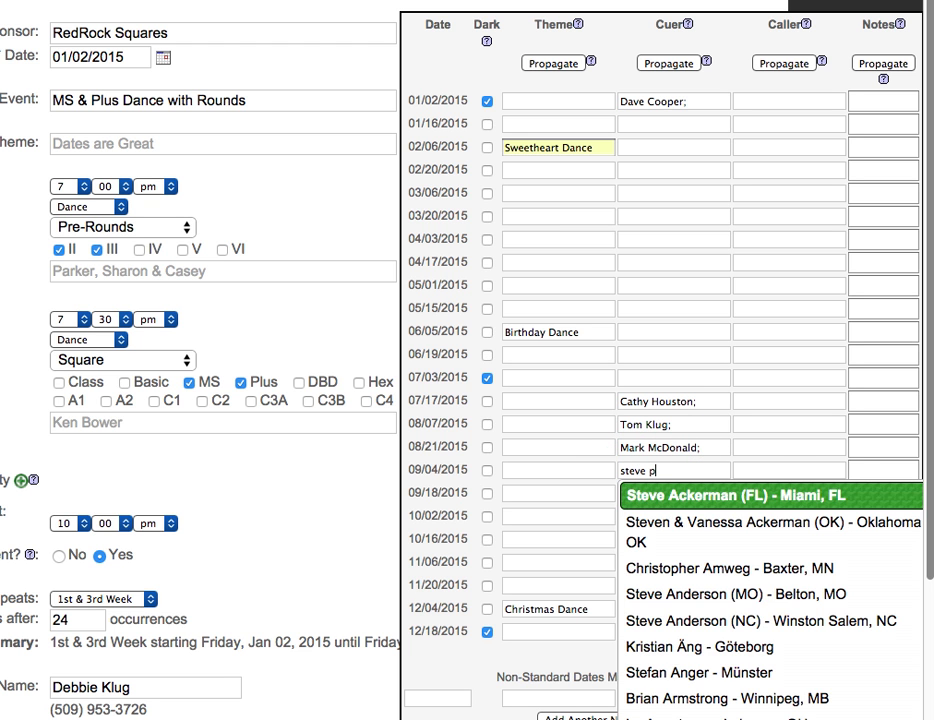
pyautogui.write('r')
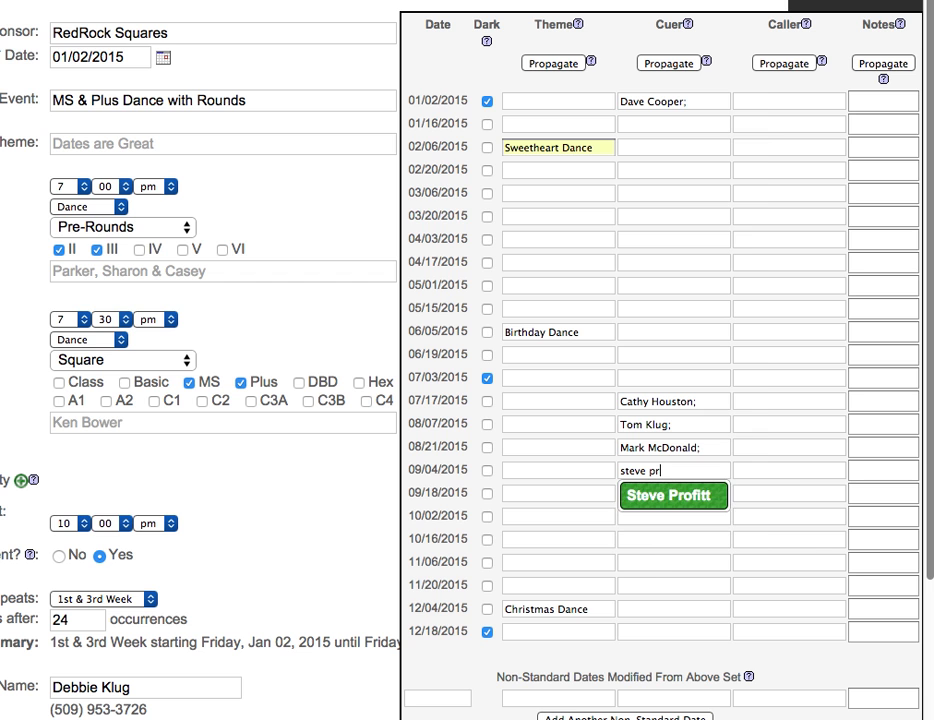
pyautogui.press('Return')
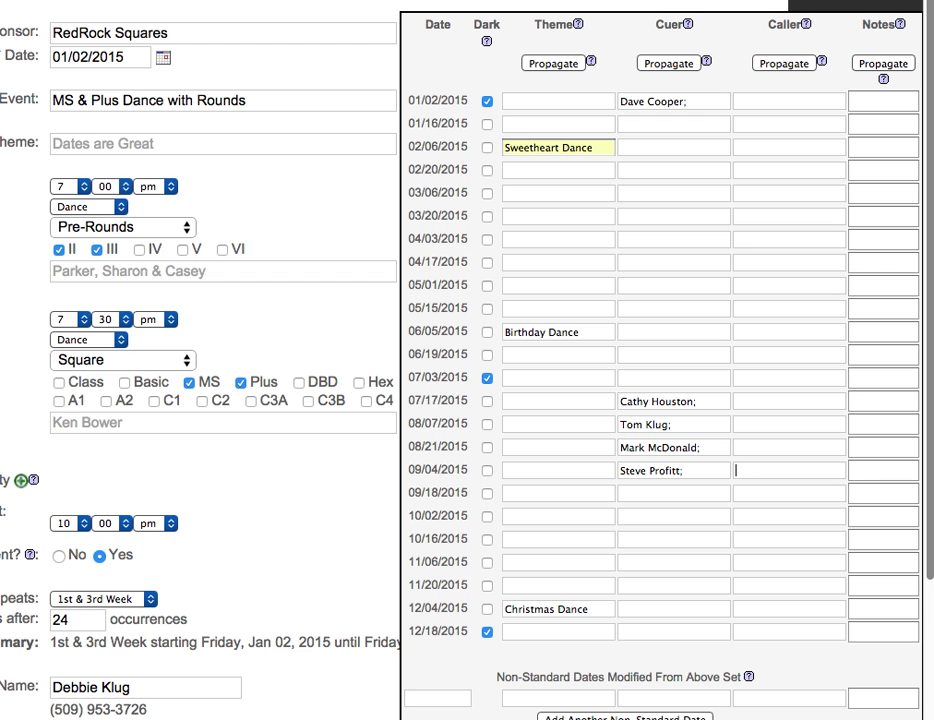
pyautogui.press('Tab')
pyautogui.click(652, 476)
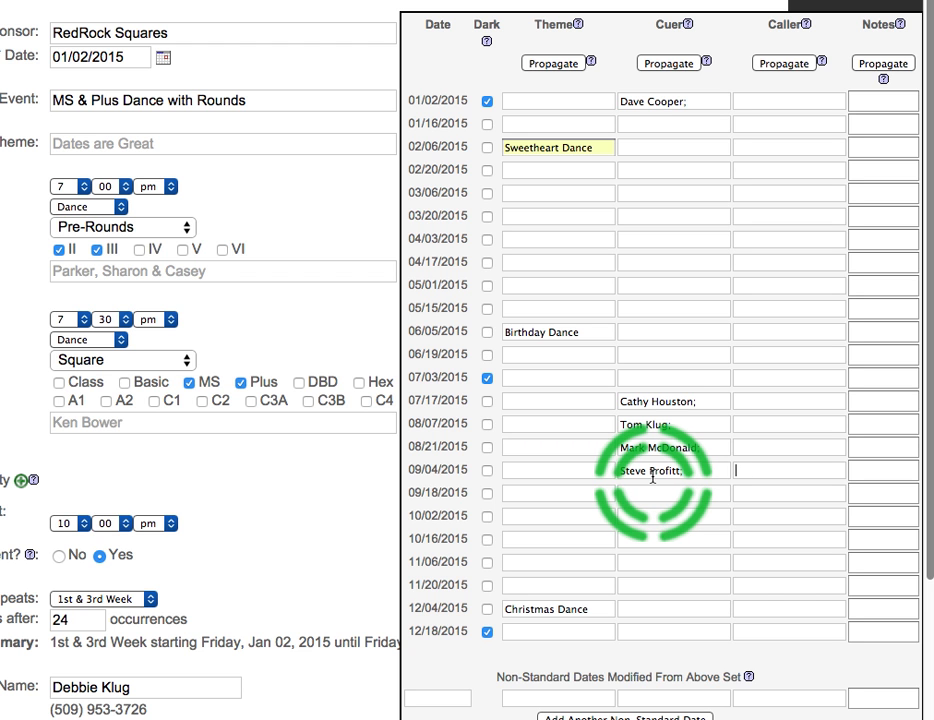
# Step: Assign Cuer TBA to 10/16/2015 and propagate the first date's cuer to all dates with a blank cuer
pyautogui.click(636, 540)
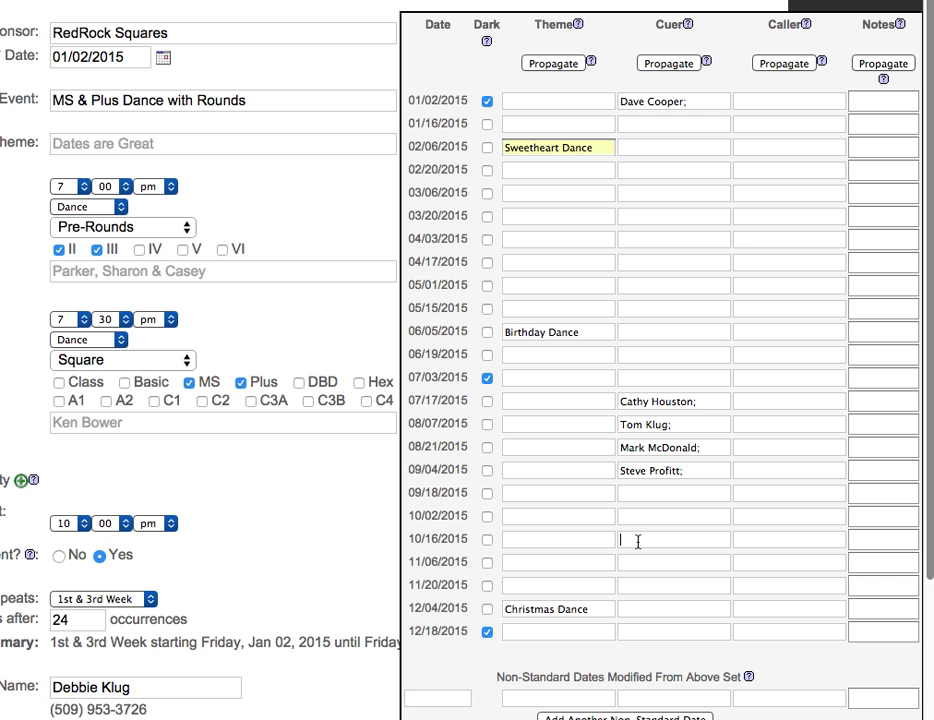
pyautogui.write('cuer')
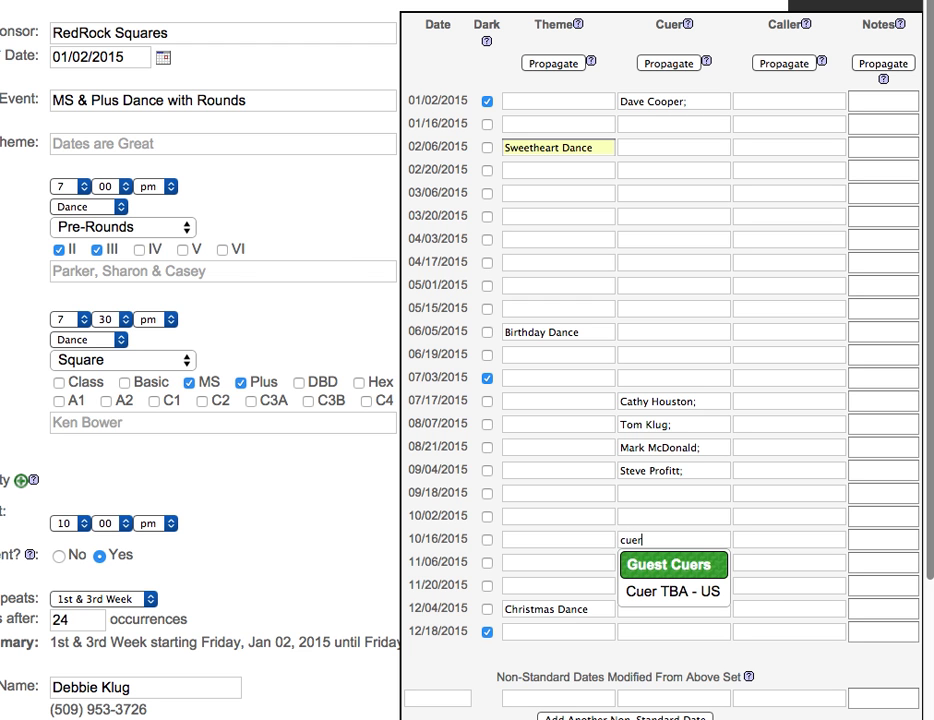
pyautogui.click(649, 597)
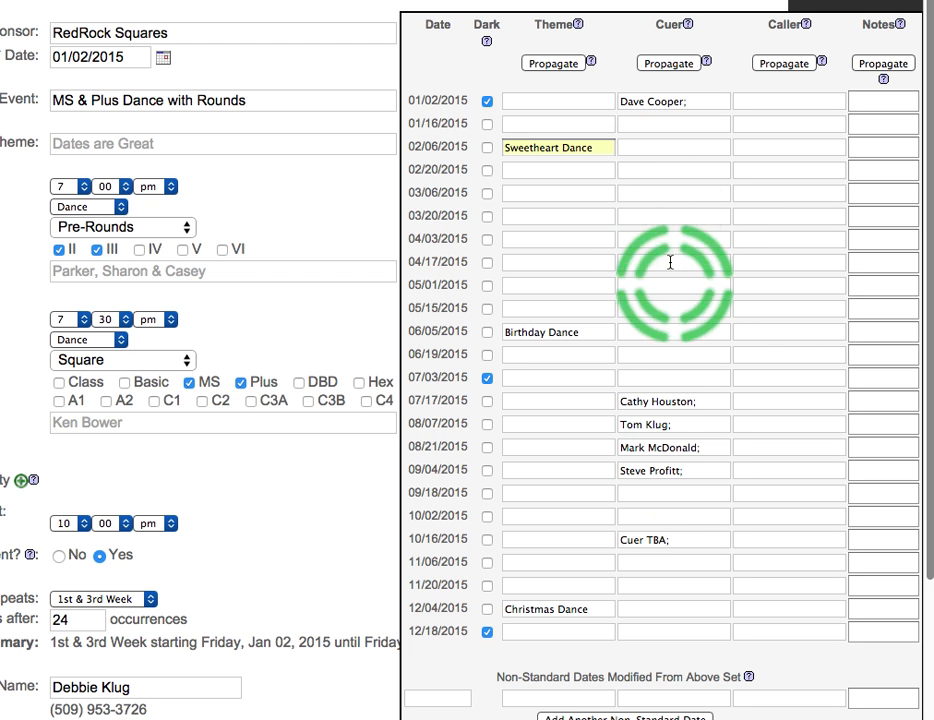
pyautogui.click(670, 64)
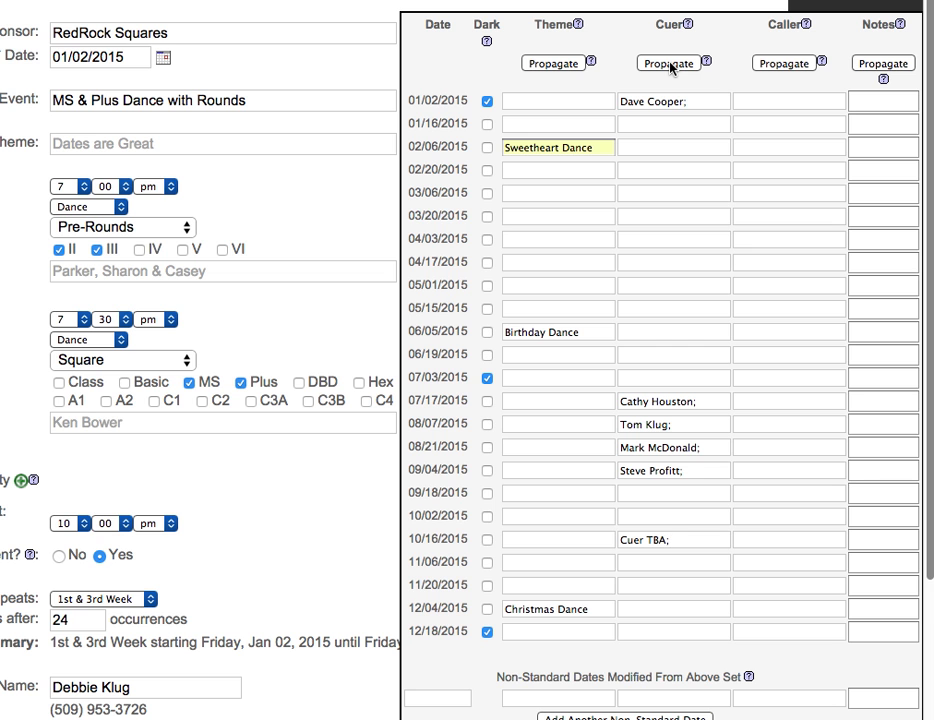
pyautogui.click(670, 64)
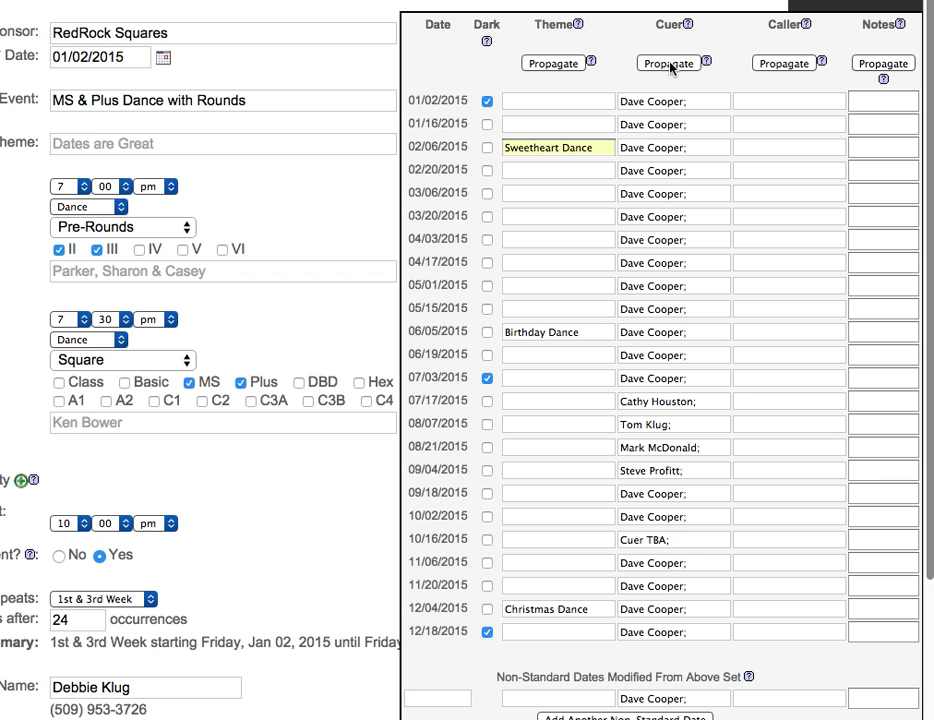
# Step: Enter the suggested caller from Redmond, OR for 01/16/2015
pyautogui.click(767, 124)
pyautogui.write('debbie k')
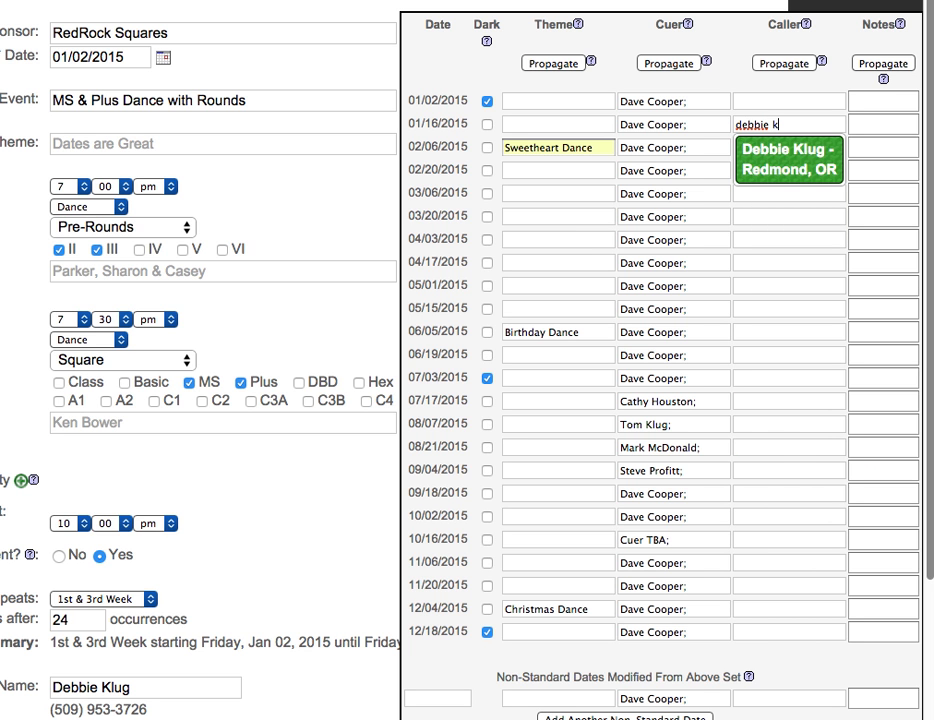
pyautogui.press('Tab')
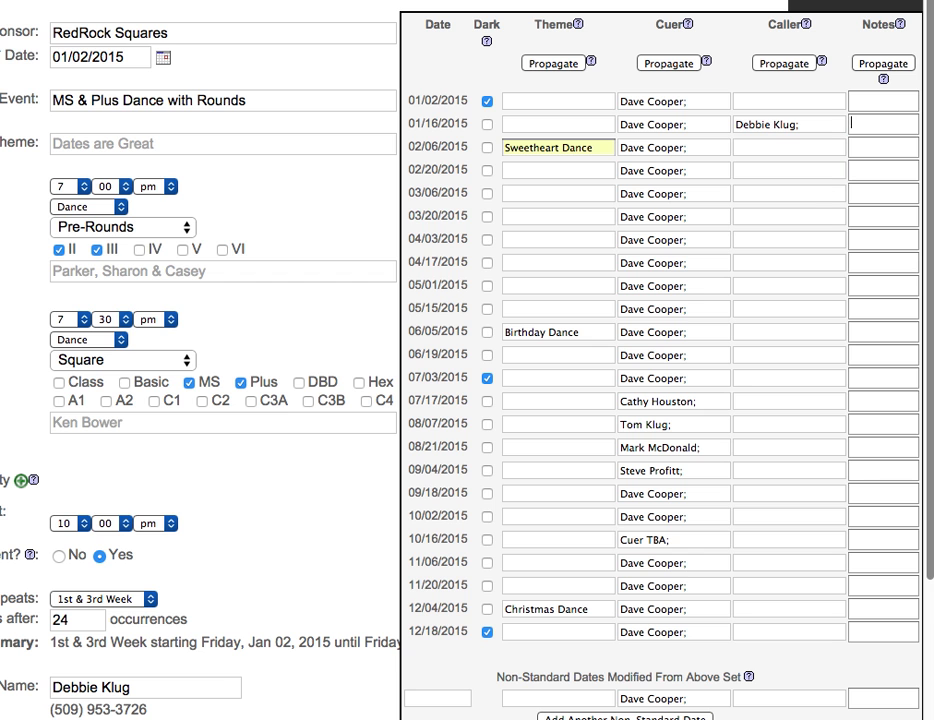
# Step: Enter the suggested caller from Gresham, OR for 02/06/2015
pyautogui.click(767, 146)
pyautogui.write('chuck garn')
pyautogui.press('BackSpace')
pyautogui.press('BackSpace')
pyautogui.press('BackSpace')
pyautogui.press('BackSpace')
pyautogui.press('BackSpace')
pyautogui.press('BackSpace')
pyautogui.press('BackSpace')
pyautogui.press('BackSpace')
pyautogui.press('BackSpace')
pyautogui.press('BackSpace')
pyautogui.write('chuck ga')
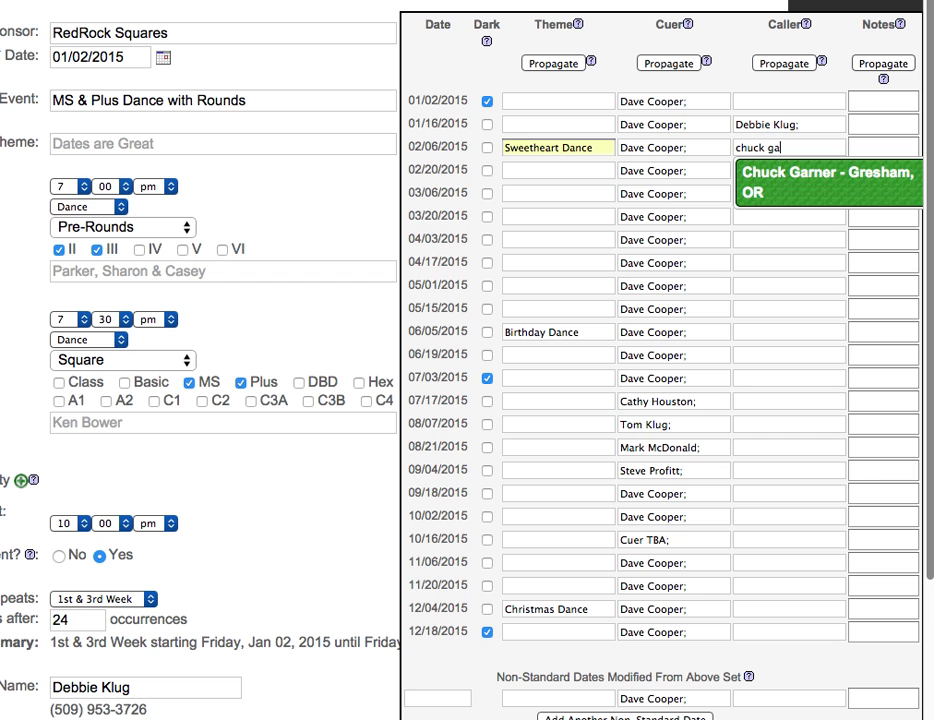
pyautogui.press('Tab')
# Step: Search the caller suggestions by surname for 02/20/2015 and choose the second match from Sacramento, CA
pyautogui.click(748, 172)
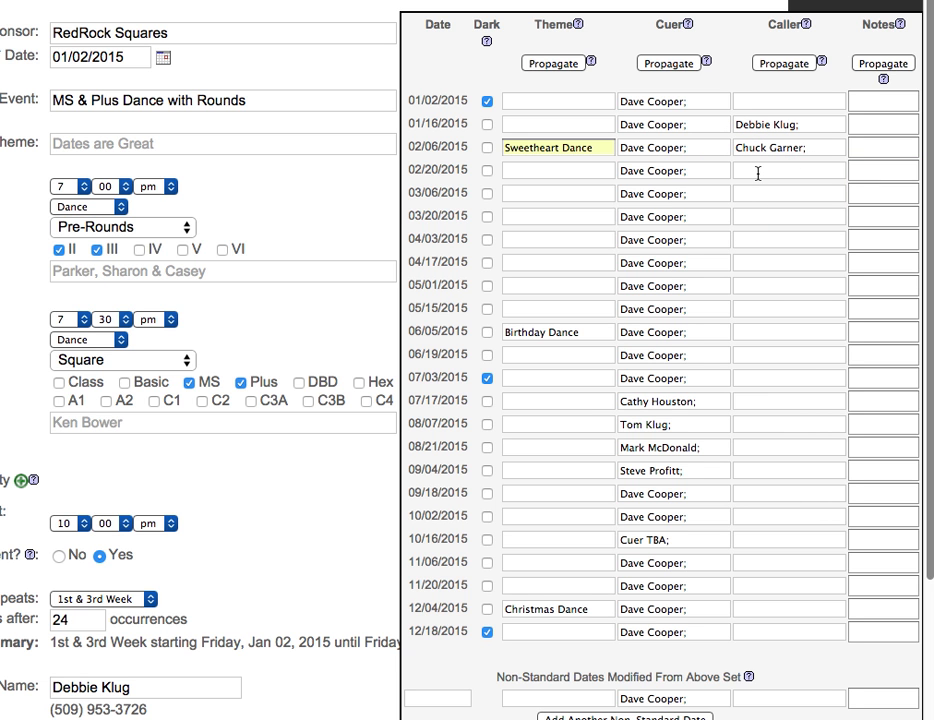
pyautogui.write('scott bya')
pyautogui.press('BackSpace')
pyautogui.press('BackSpace')
pyautogui.press('BackSpace')
pyautogui.press('BackSpace')
pyautogui.press('BackSpace')
pyautogui.press('BackSpace')
pyautogui.press('BackSpace')
pyautogui.press('BackSpace')
pyautogui.press('BackSpace')
pyautogui.write('bya')
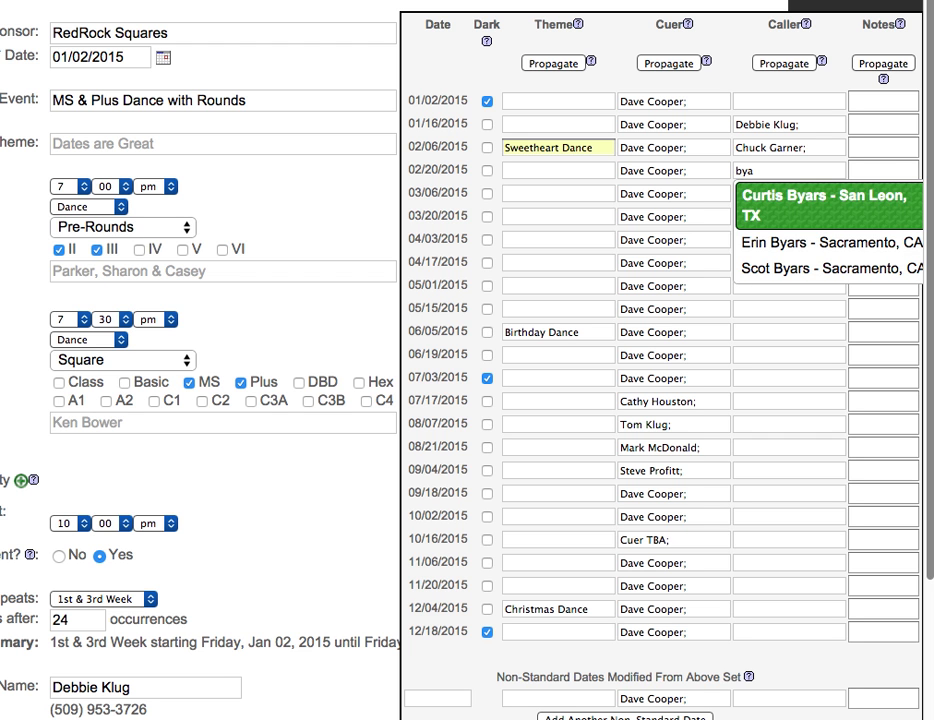
pyautogui.click(755, 272)
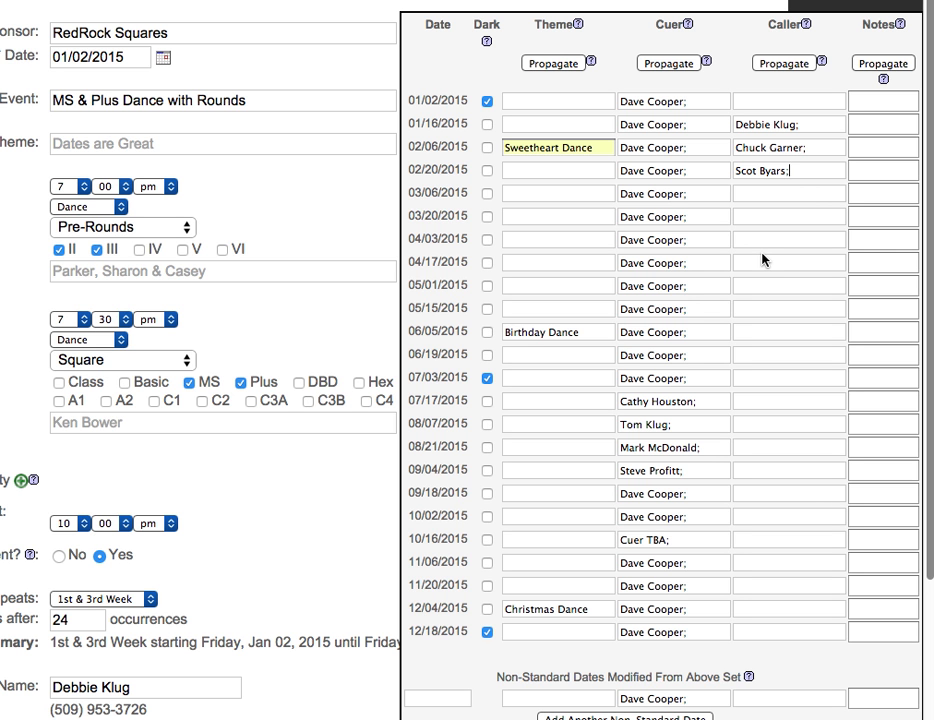
# Step: Enter 12/14/2015 as a non-standard date and assign it the same caller as 02/20/2015
pyautogui.scroll(-1, 762, 260)
pyautogui.scroll(1, 762, 260)
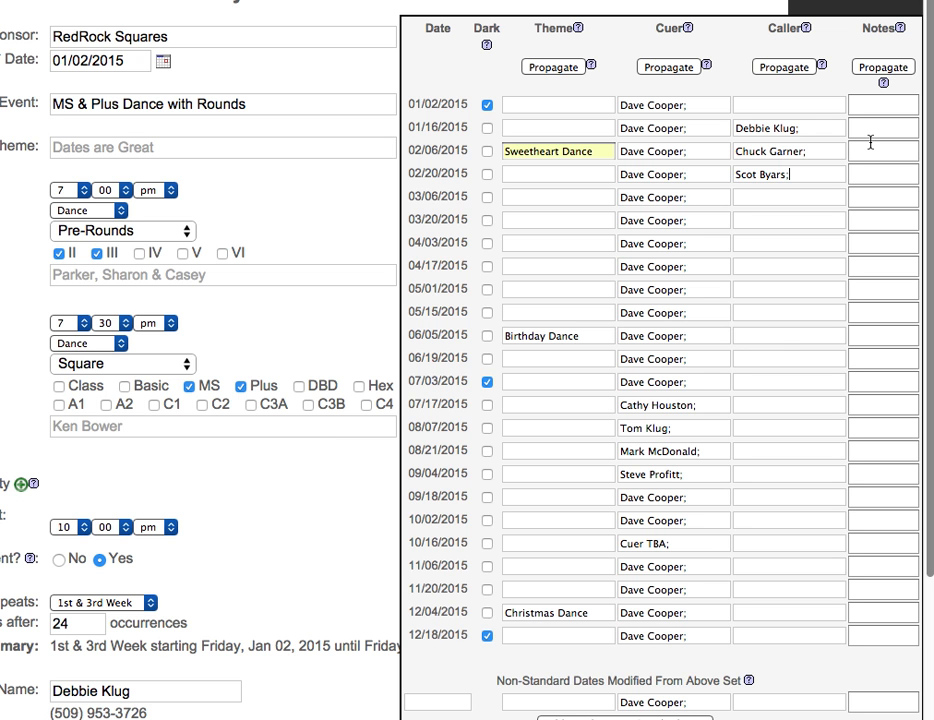
pyautogui.scroll(-1, 870, 142)
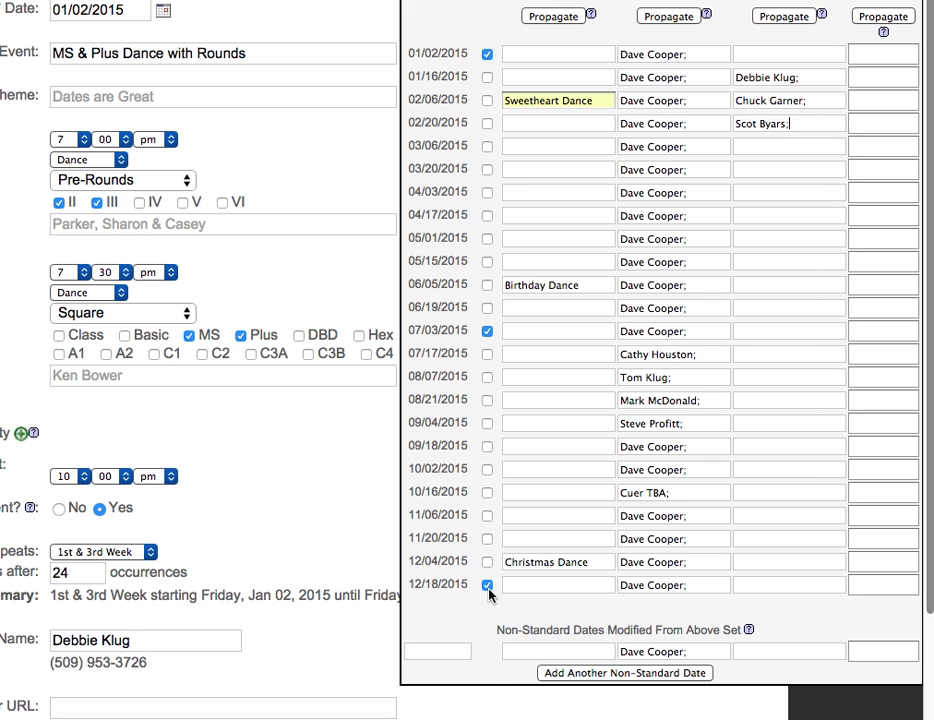
pyautogui.click(448, 645)
pyautogui.write('1')
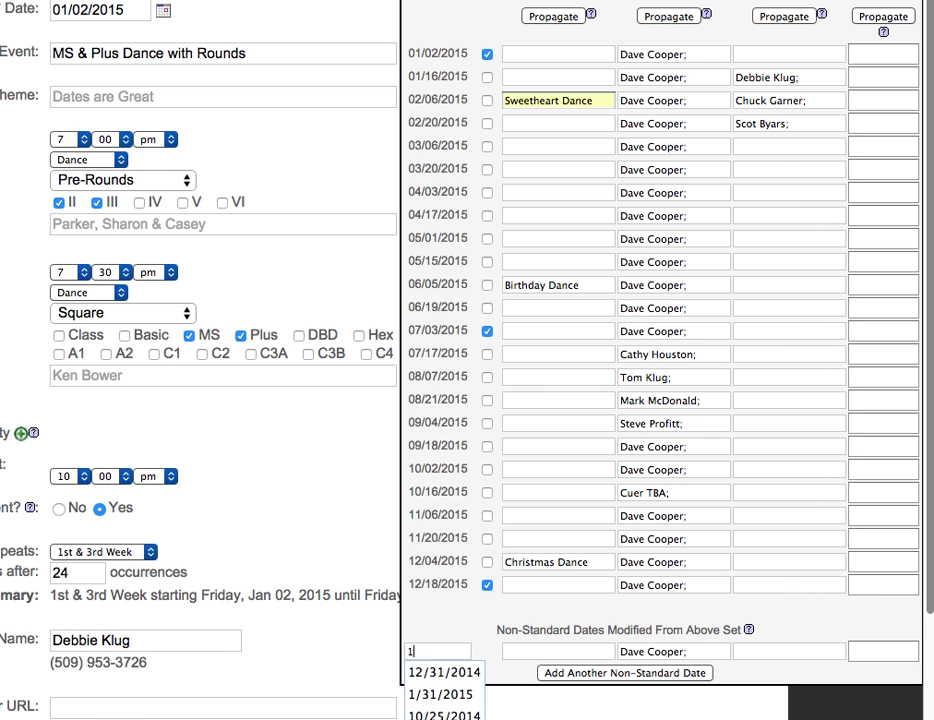
pyautogui.write('2/14/2015')
pyautogui.press('Tab')
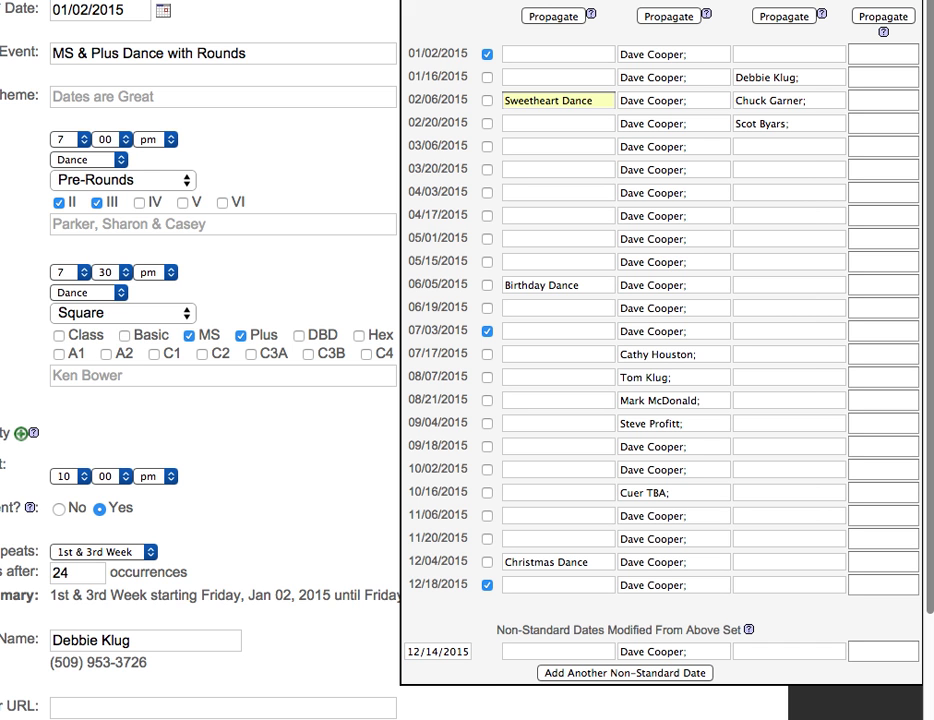
pyautogui.press('Tab')
pyautogui.press('Tab')
pyautogui.write('scot b')
pyautogui.press('Tab')
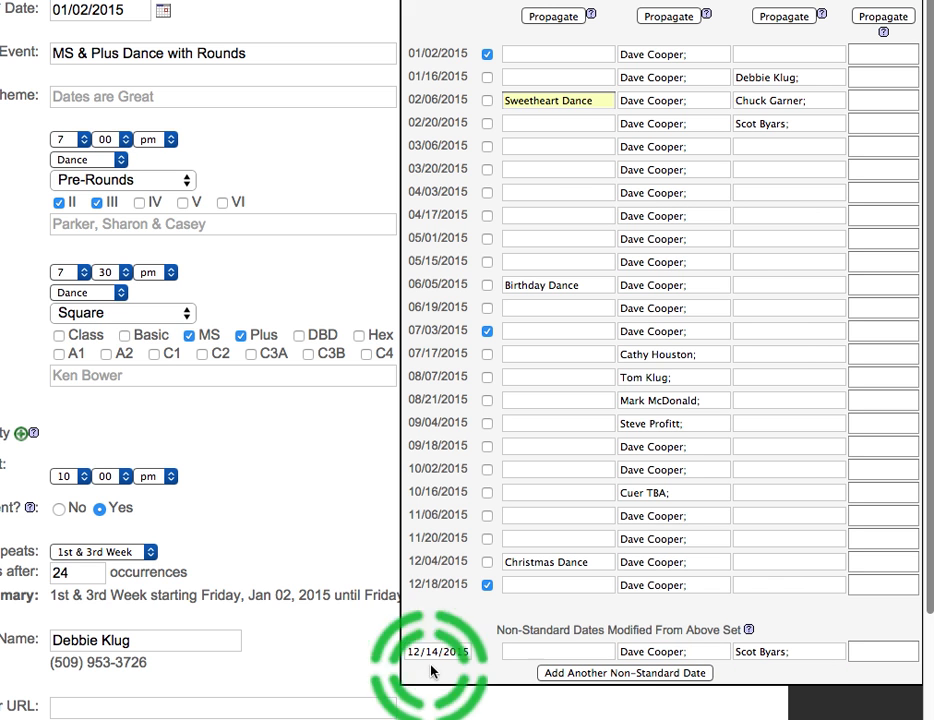
# Step: Add another non-standard date, 7/7/2015, with the suggested guest cuer from Vancouver, WA
pyautogui.click(591, 675)
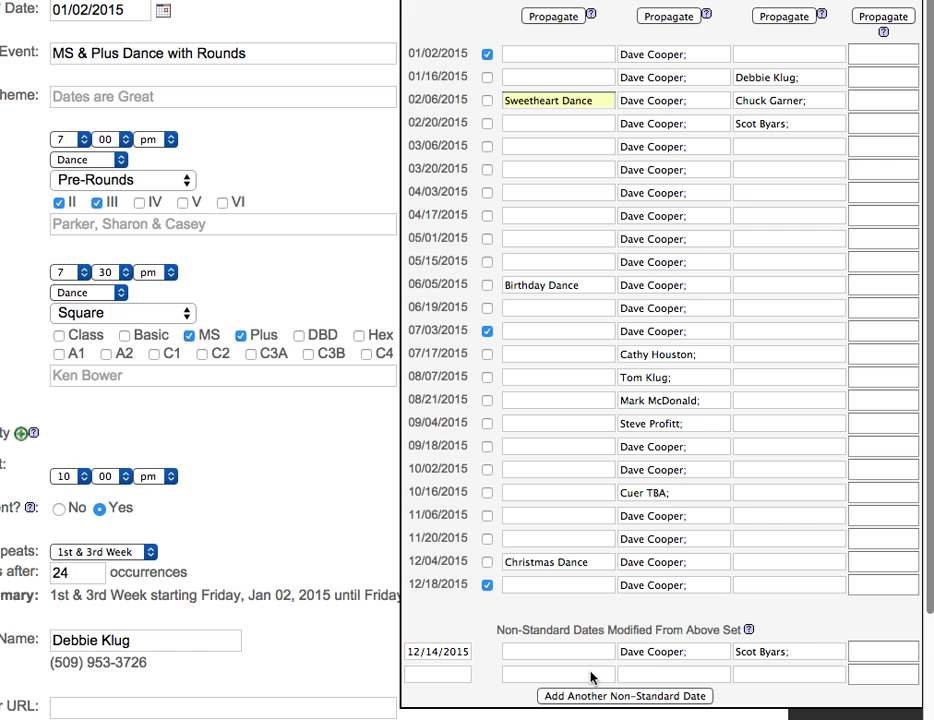
pyautogui.click(457, 676)
pyautogui.write('7/7/2015')
pyautogui.press('Tab')
pyautogui.press('Tab')
pyautogui.write('les s')
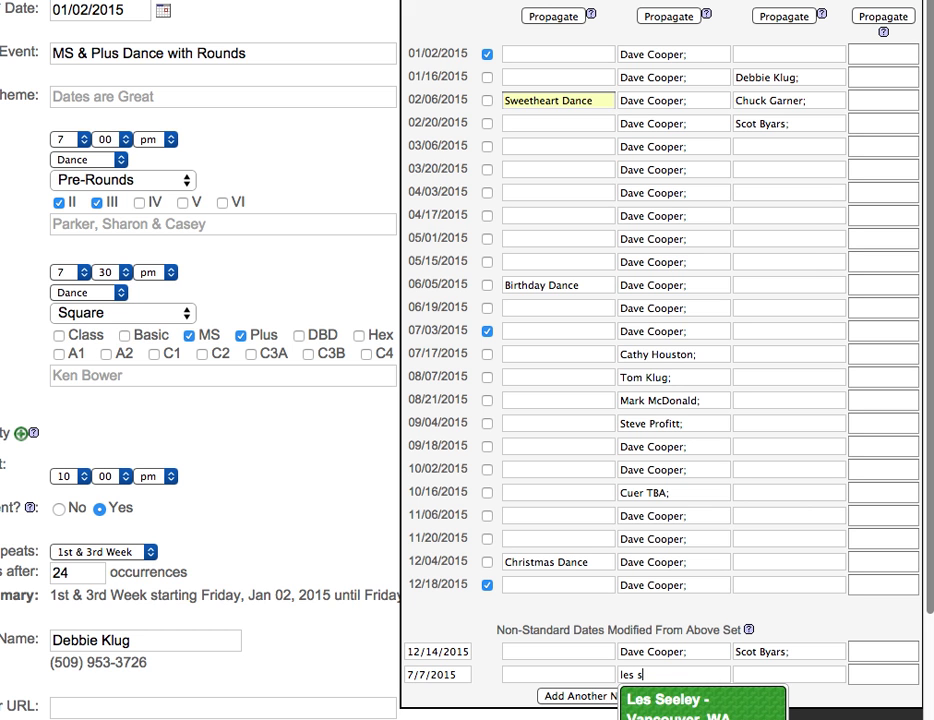
pyautogui.press('Tab')
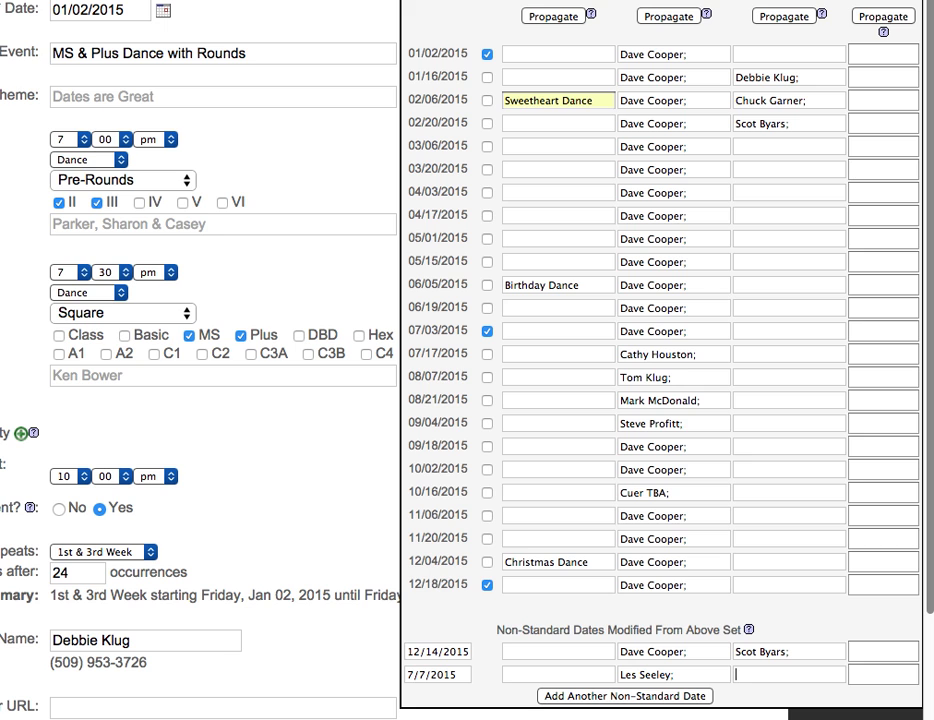
pyautogui.scroll(-5, 349, 646)
pyautogui.hscroll(-3, 349, 646)
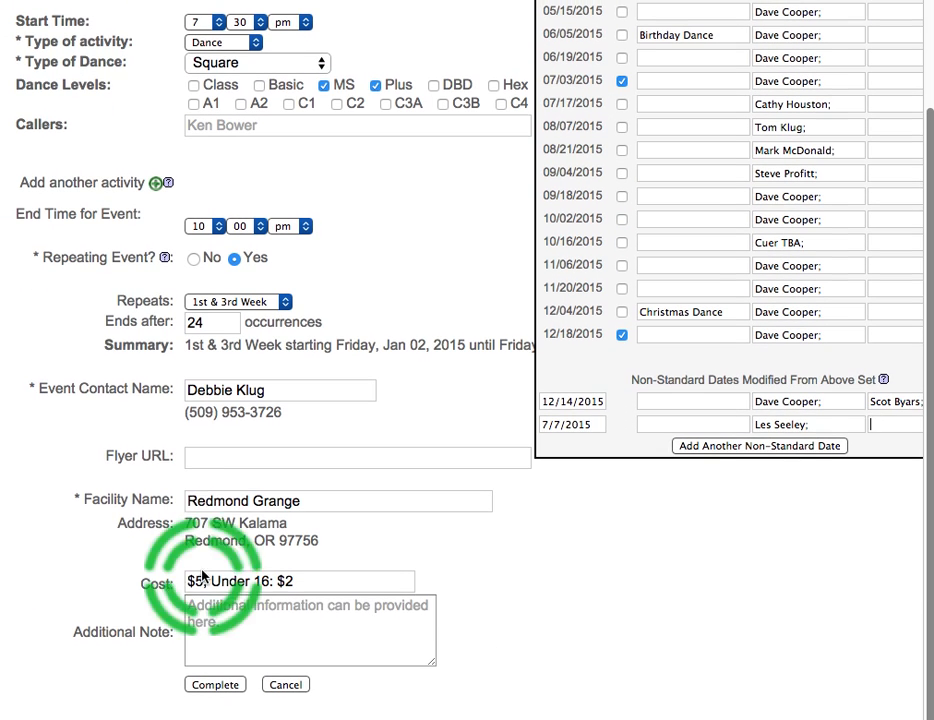
pyautogui.click(178, 506)
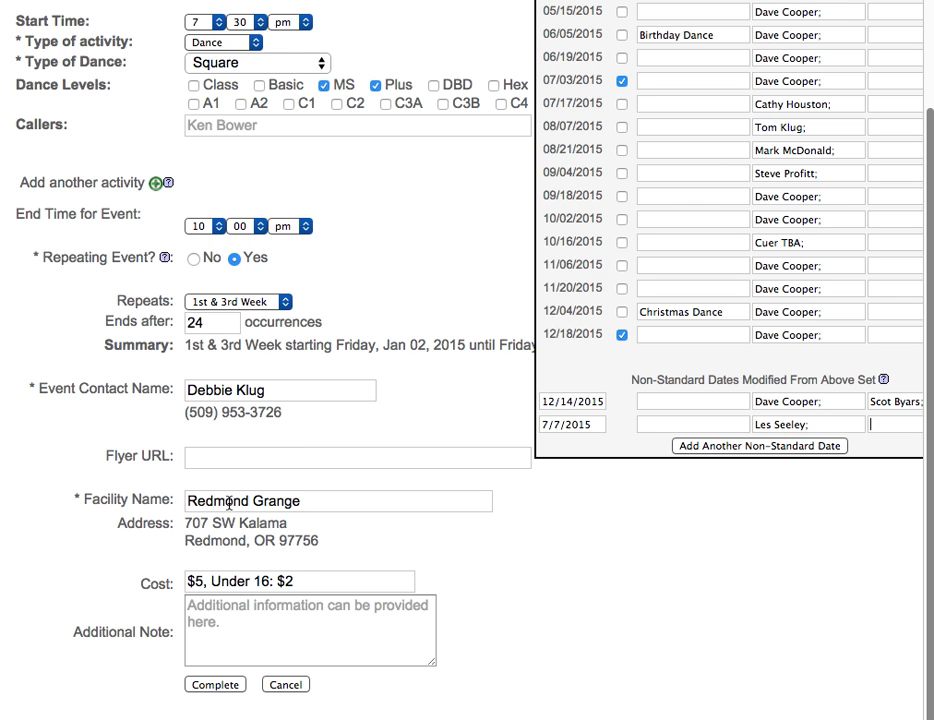
pyautogui.click(243, 578)
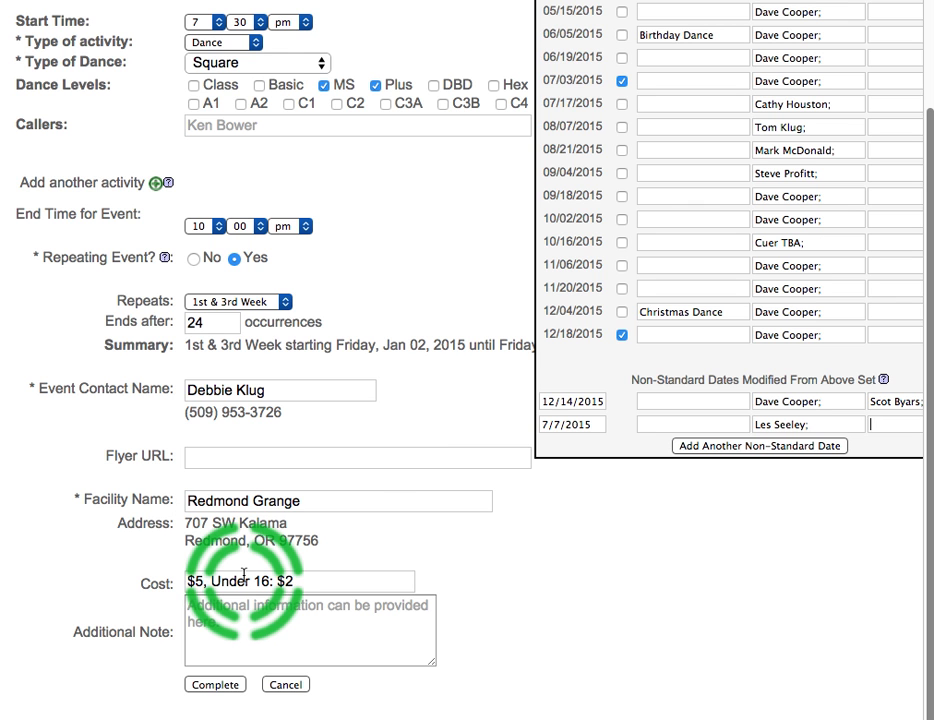